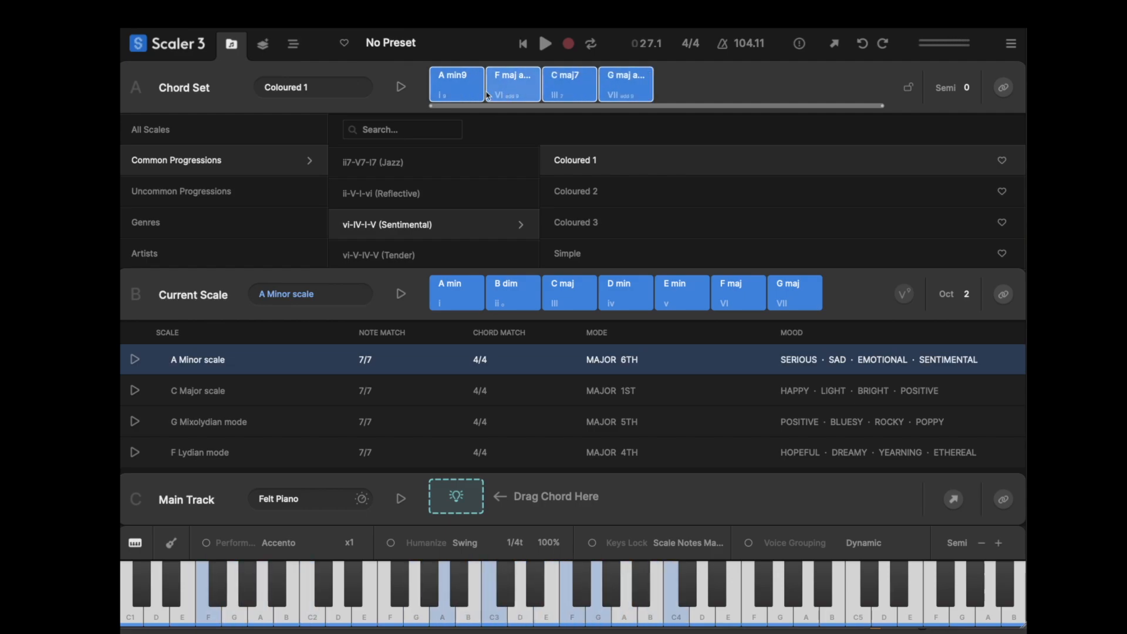
- Copy the four Coloured 1 chords from the Chord Set into the Main Track
{"action": "left_click_drag", "start_coordinate": [452, 88], "coordinate": [456, 493]}
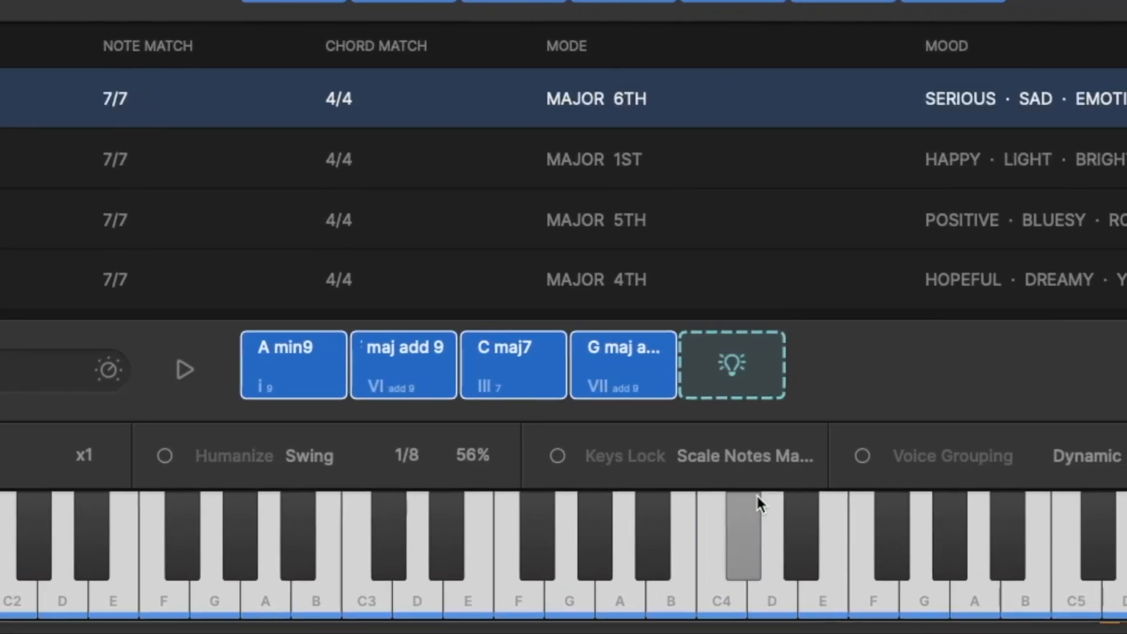
{"action": "left_click", "coordinate": [441, 456]}
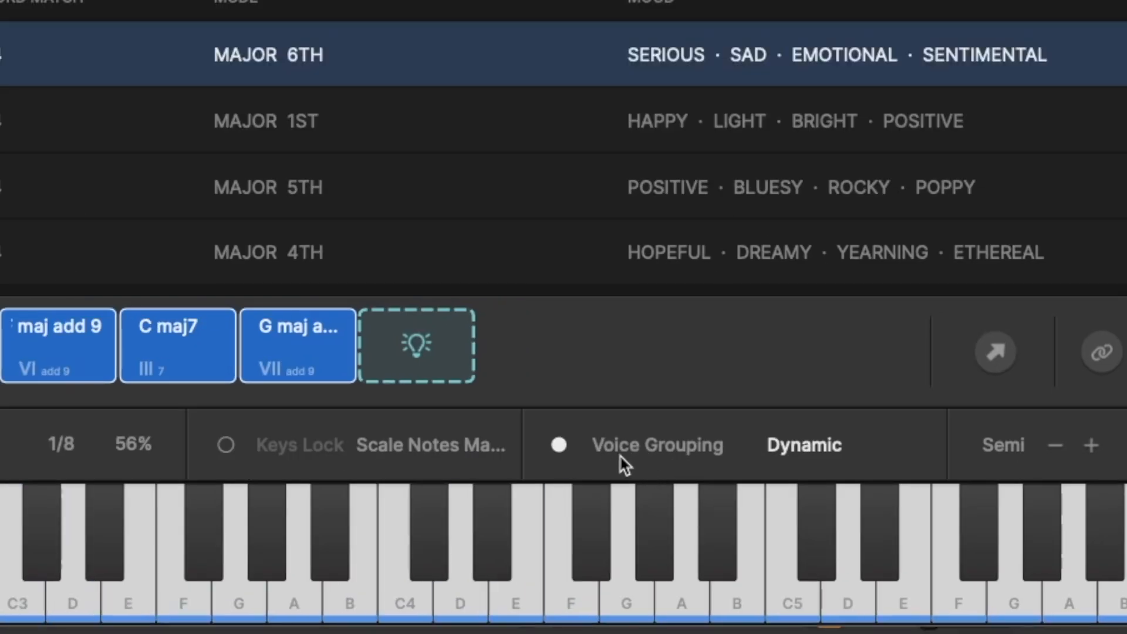
- Try Grouping C1-B2 on the Main Track playback, set the Voice Grouping to Grouping C2-B3, and stop playback
{"action": "left_click", "coordinate": [624, 461]}
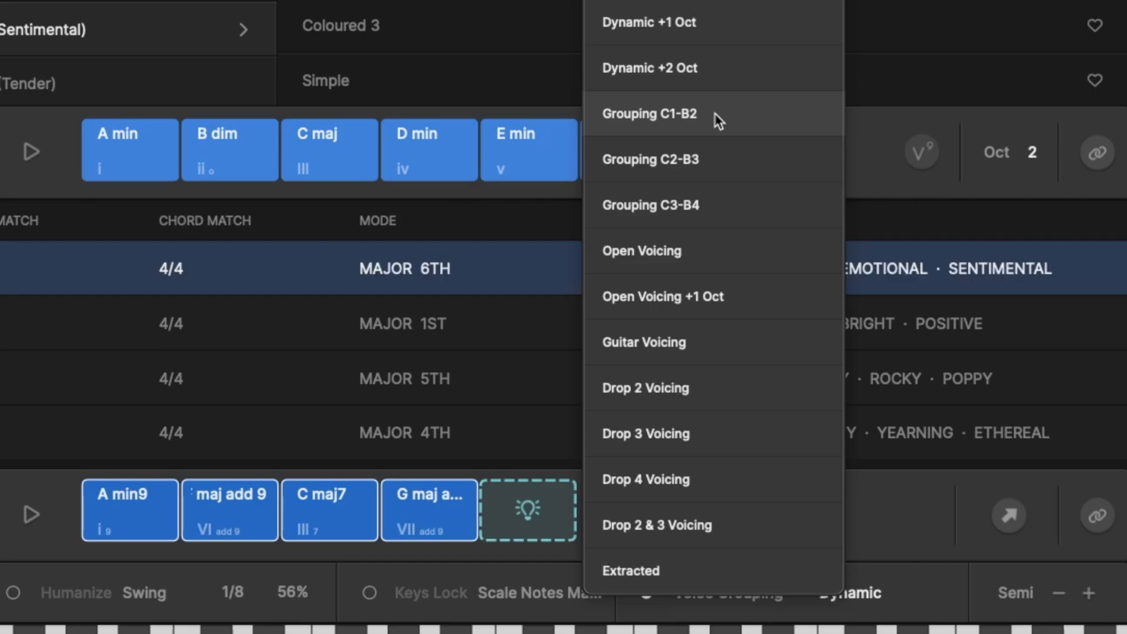
{"action": "left_click", "coordinate": [714, 114]}
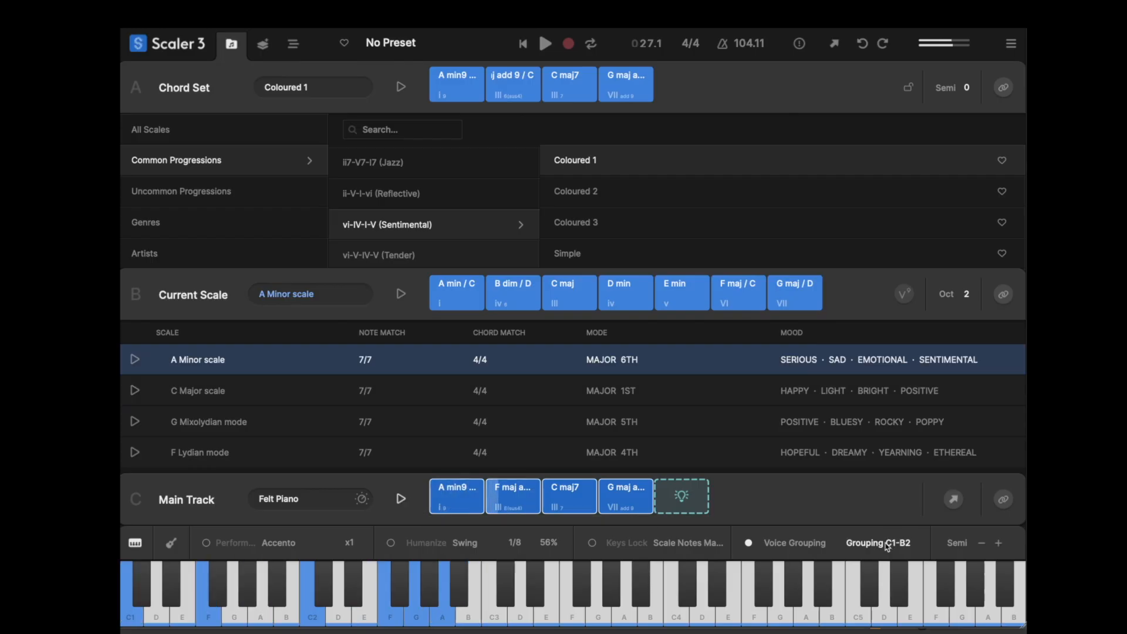
{"action": "left_click", "coordinate": [888, 546]}
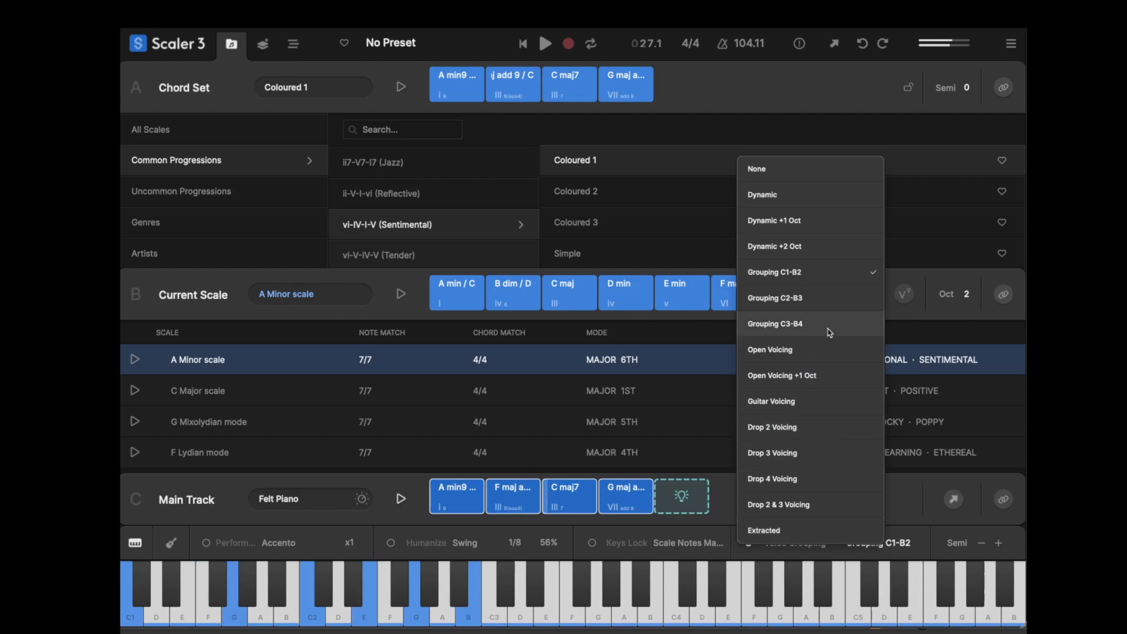
{"action": "left_click", "coordinate": [817, 303]}
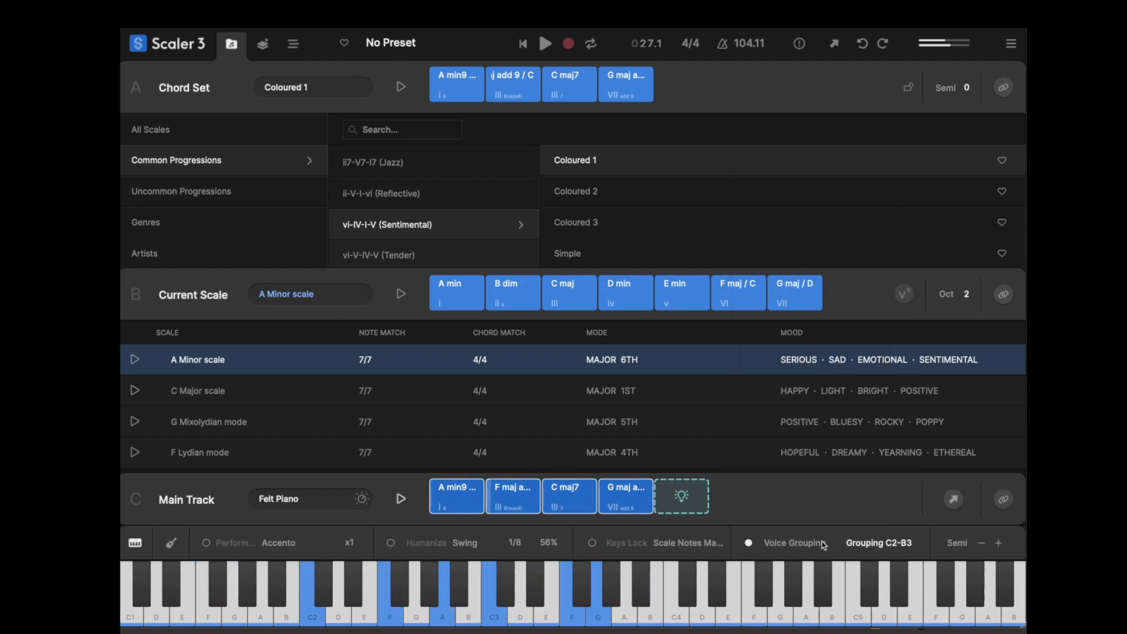
{"action": "left_click", "coordinate": [401, 499]}
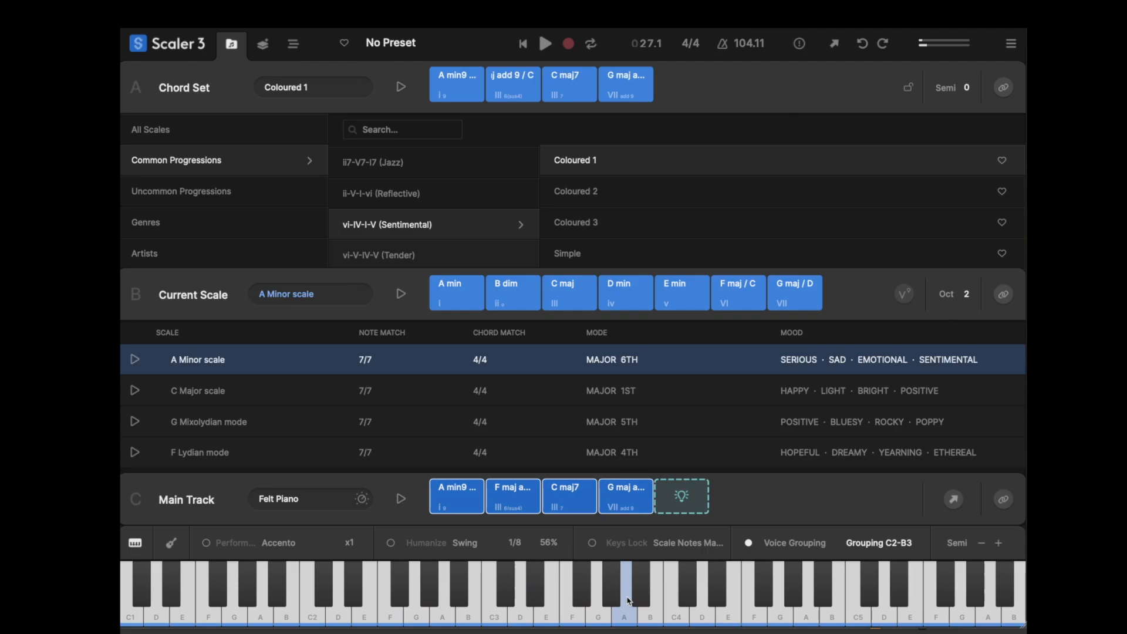
- Preview the Adagio performances Accento, Alt, Andantino, Attacca and Calando in the Motions browser
{"action": "left_click", "coordinate": [282, 544]}
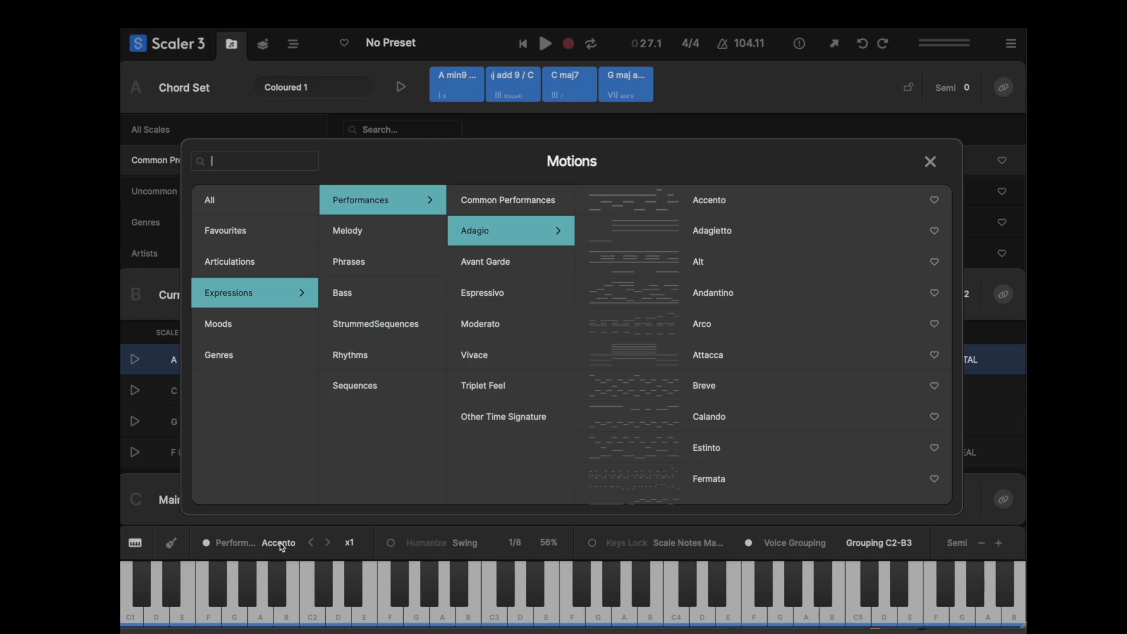
{"action": "left_click", "coordinate": [631, 204]}
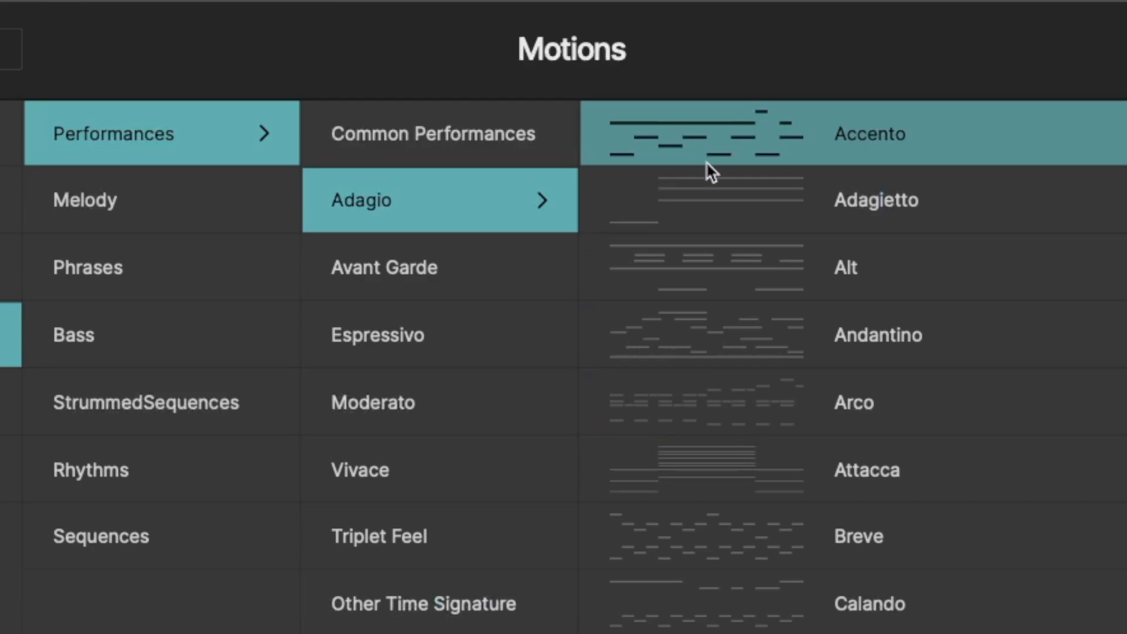
{"action": "left_click", "coordinate": [734, 269]}
{"action": "left_click", "coordinate": [737, 337]}
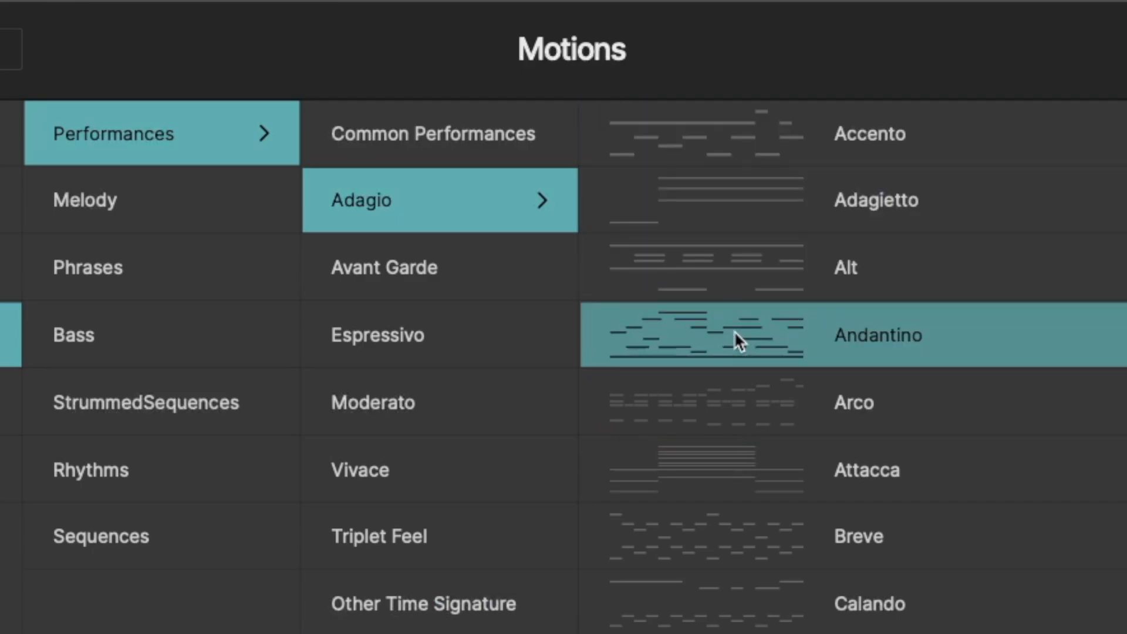
{"action": "left_click", "coordinate": [733, 482]}
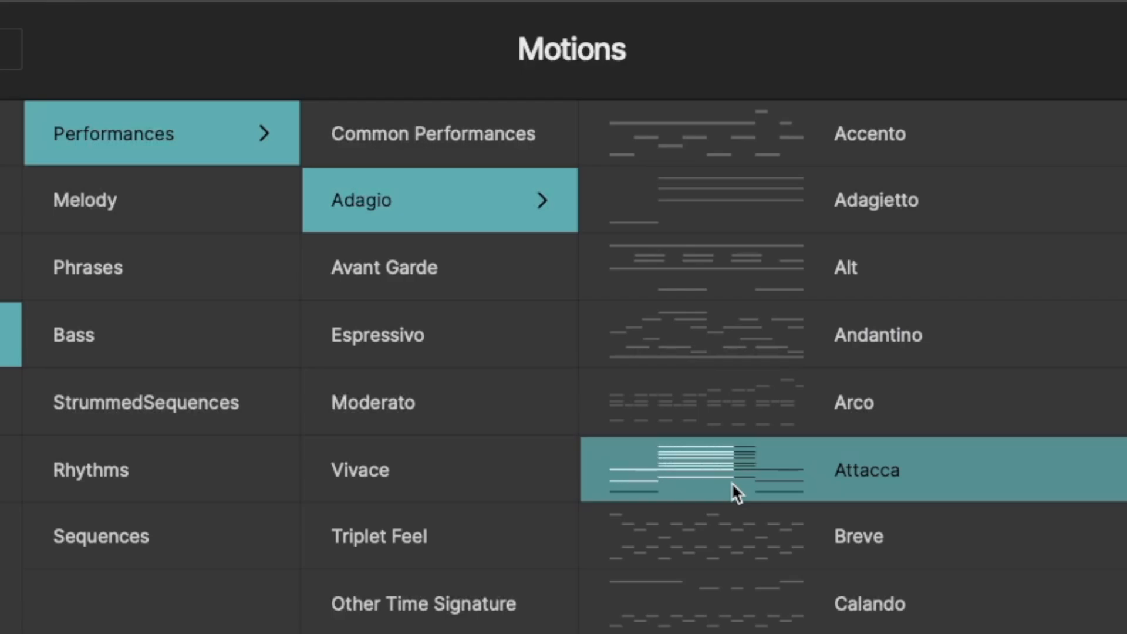
{"action": "left_click", "coordinate": [713, 614]}
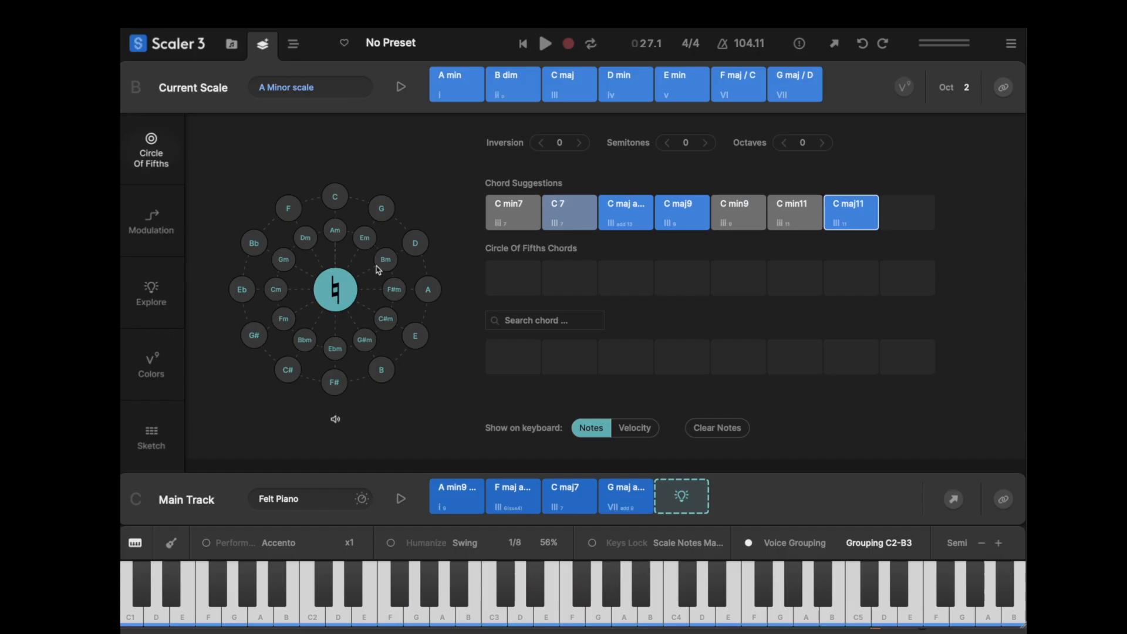
- Audition the Circle of Fifths chords built on Am, and search the chord list for "d"
{"action": "left_click", "coordinate": [335, 231]}
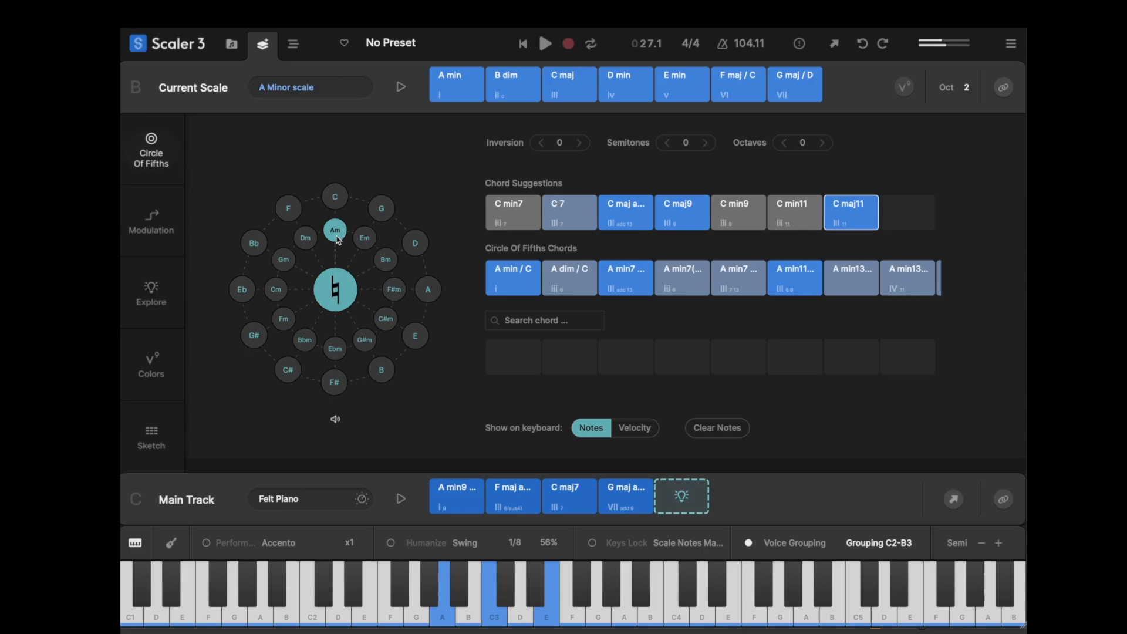
{"action": "left_click", "coordinate": [532, 270]}
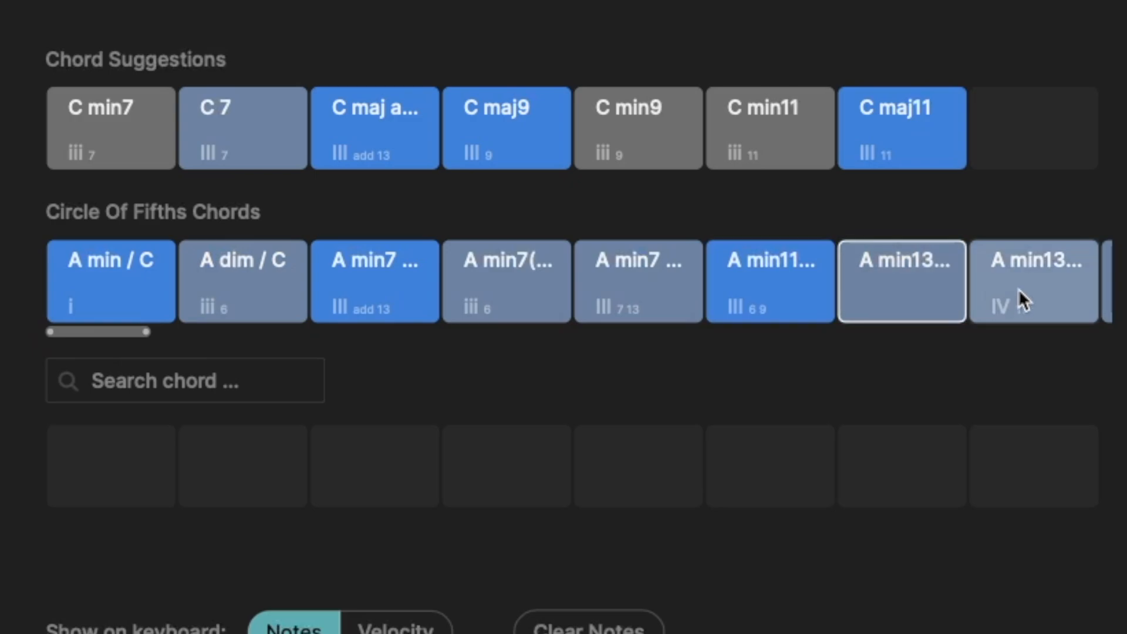
{"action": "left_click_drag", "start_coordinate": [120, 328], "coordinate": [102, 345]}
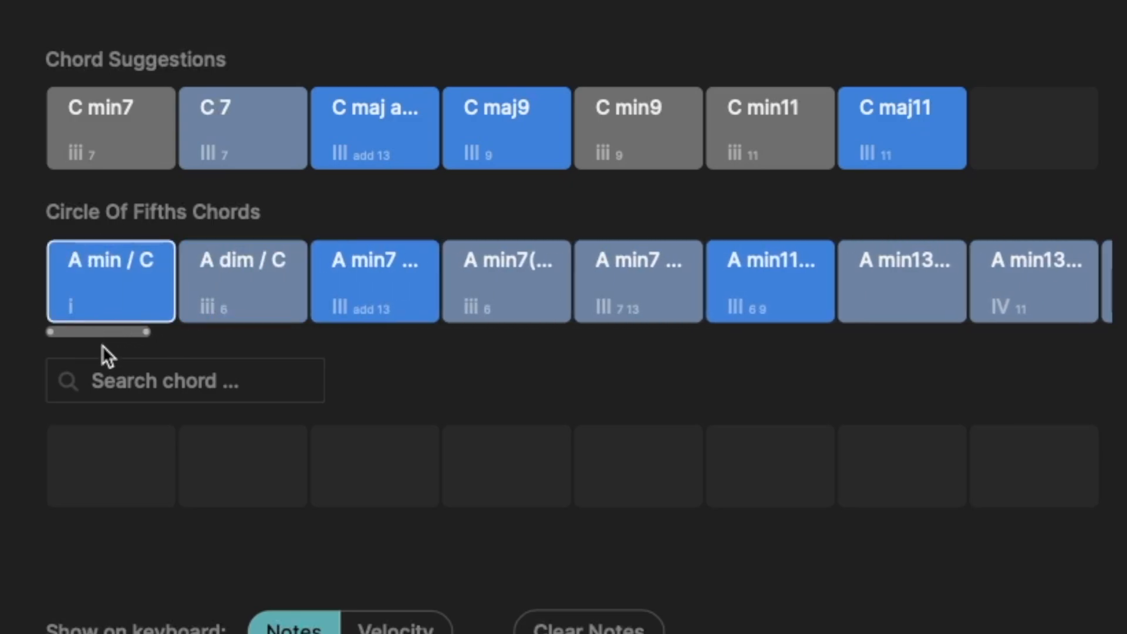
{"action": "left_click", "coordinate": [114, 381]}
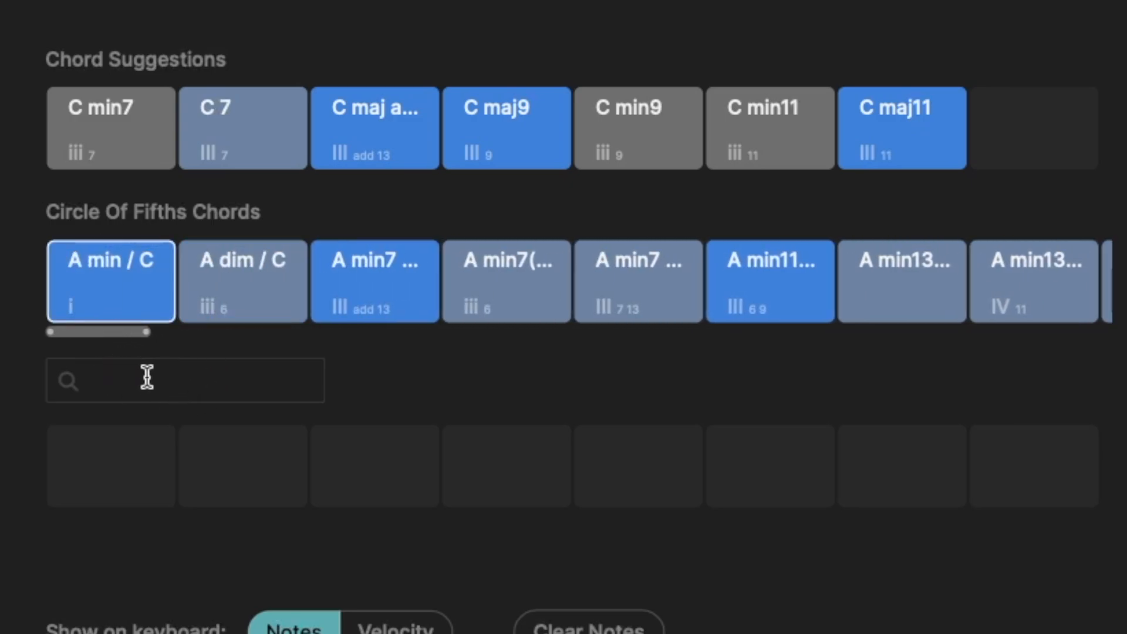
{"action": "type", "text": "d"}
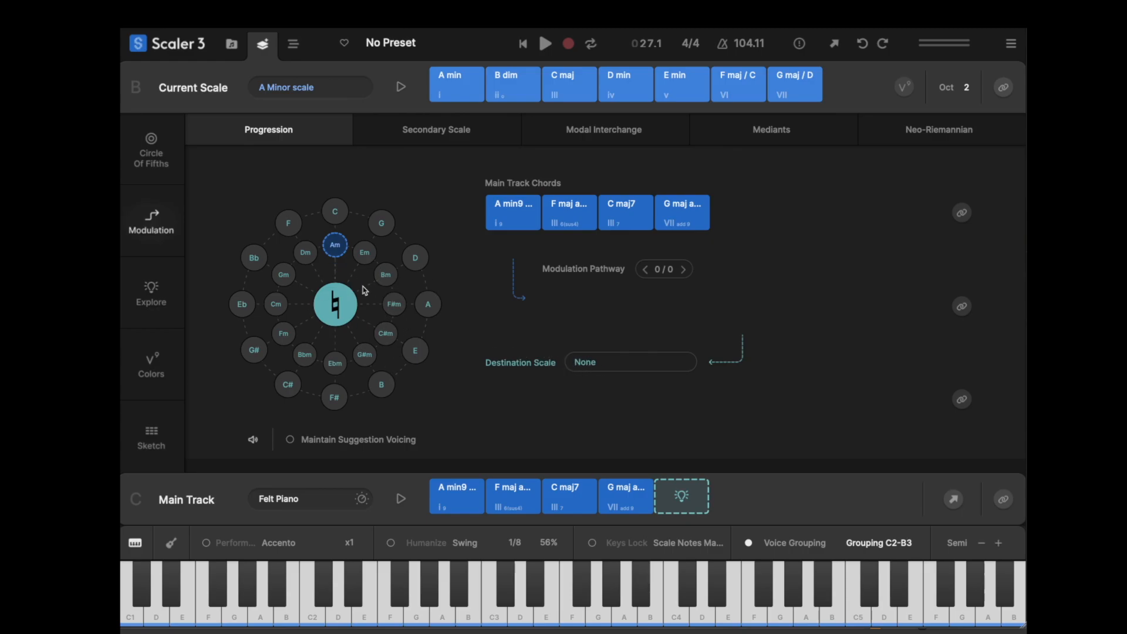
- Choose Bm as the modulation destination for the progression and switch to the second modulation pathway
{"action": "left_click", "coordinate": [384, 275]}
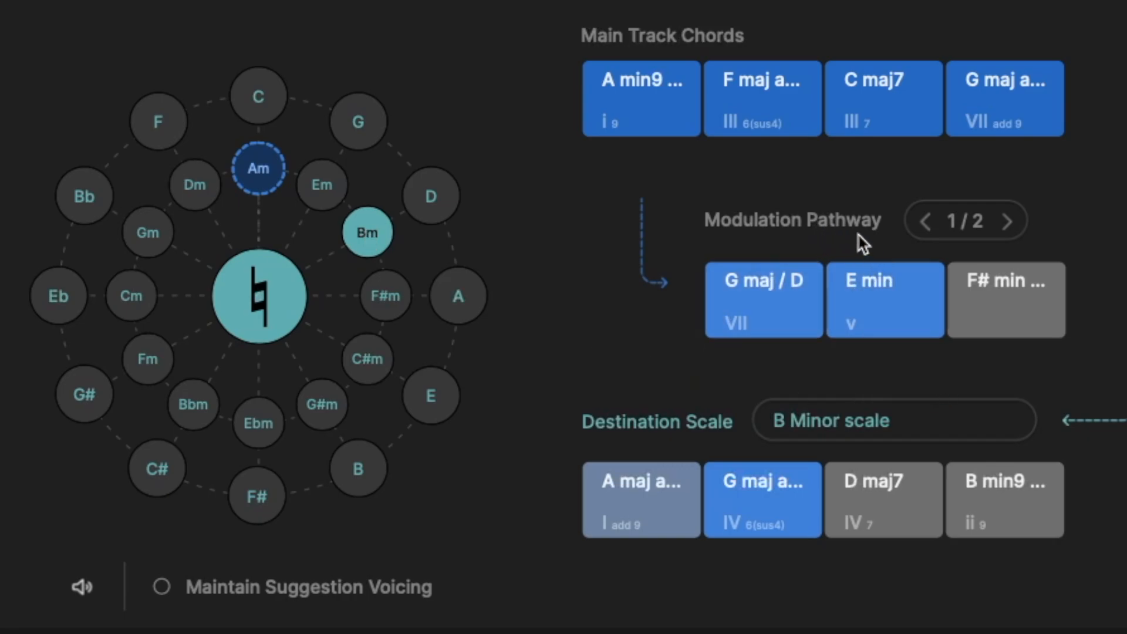
{"action": "left_click", "coordinate": [1007, 222]}
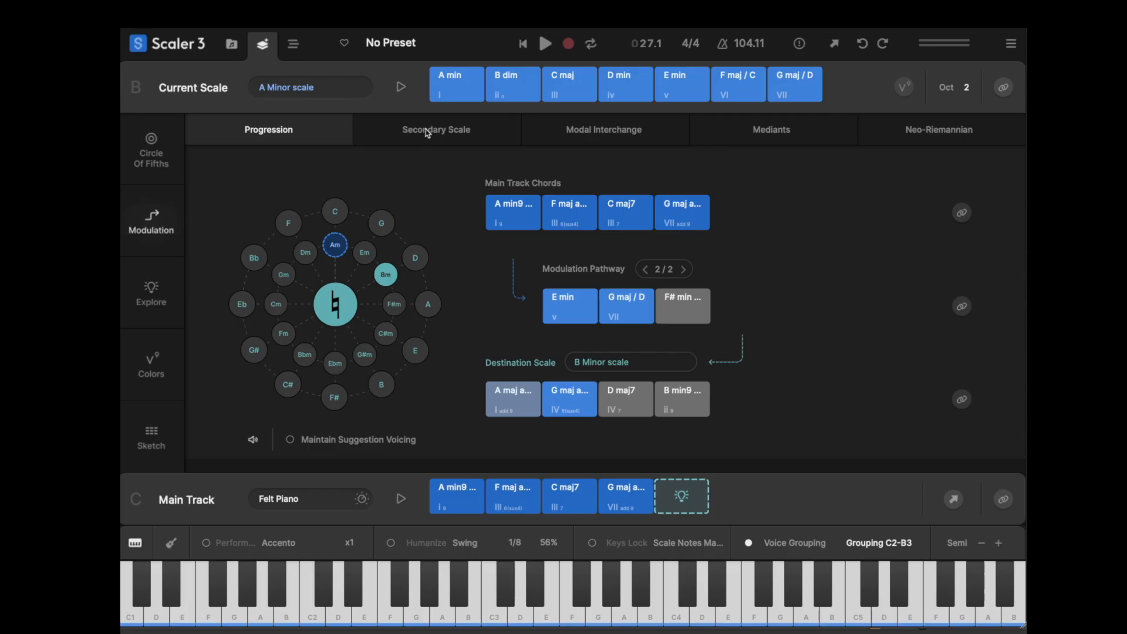
- Examine the Secondary Scale, Modal Interchange and Mediants modulation views
{"action": "left_click", "coordinate": [426, 133]}
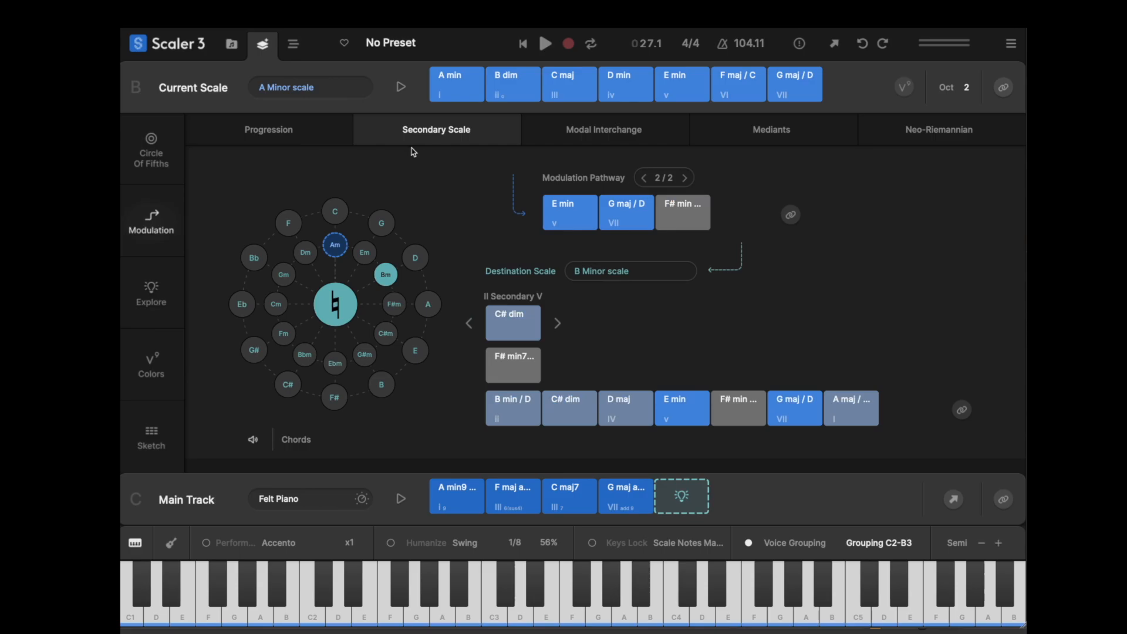
{"action": "left_click", "coordinate": [588, 132]}
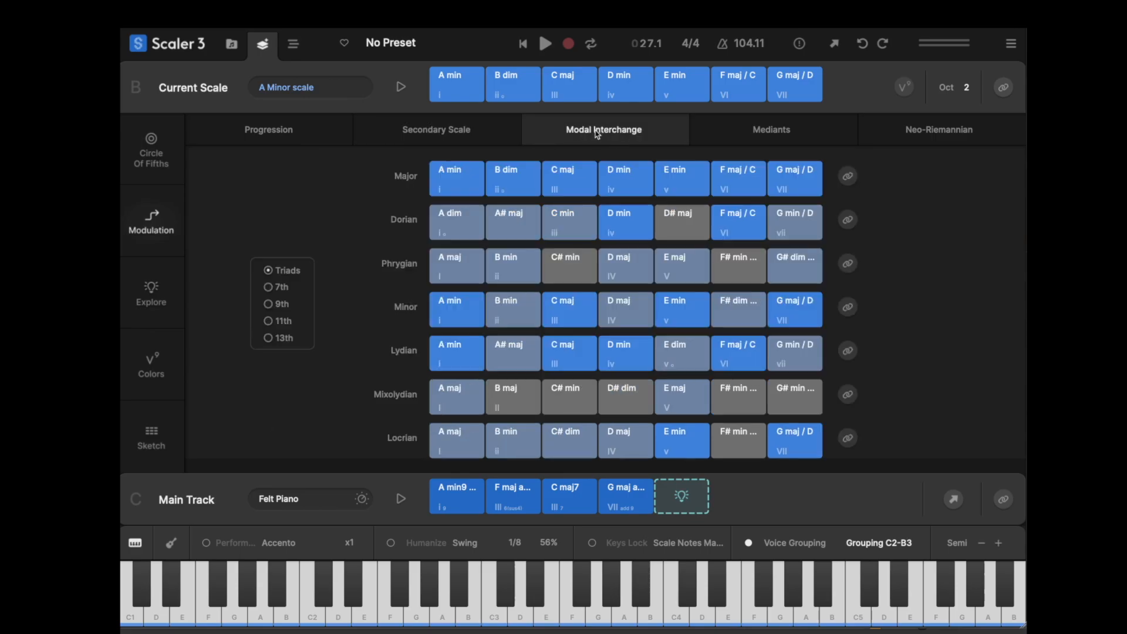
{"action": "left_click", "coordinate": [765, 132]}
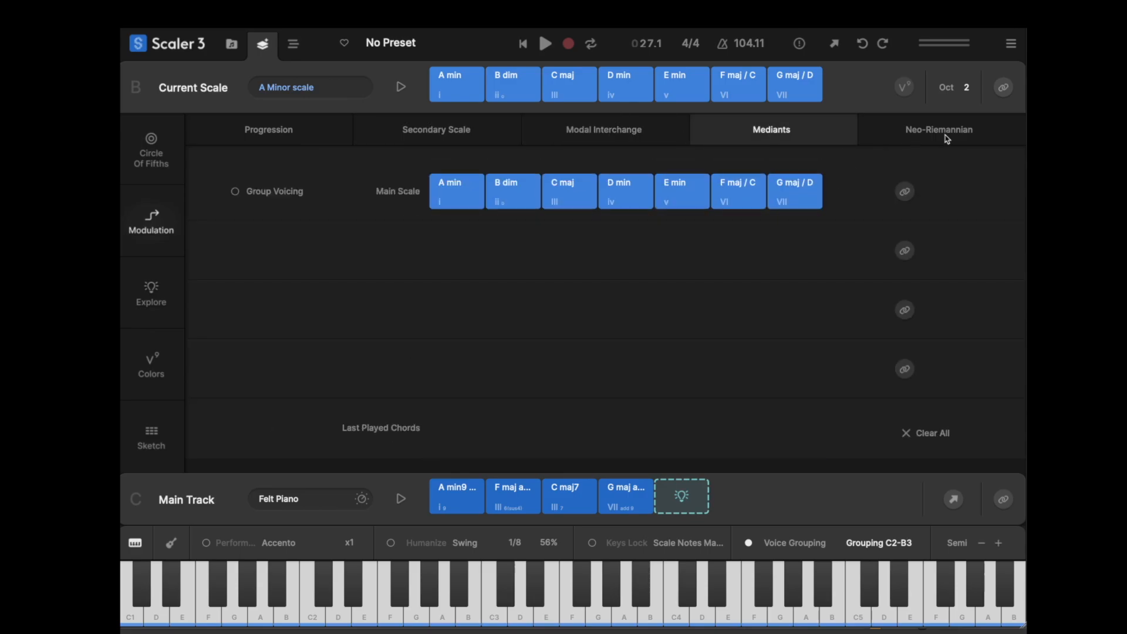
- Place the Main Track's A min9 chord in the first Neo-Riemannian slot and audition its related chords, including the relative major
{"action": "left_click", "coordinate": [913, 138]}
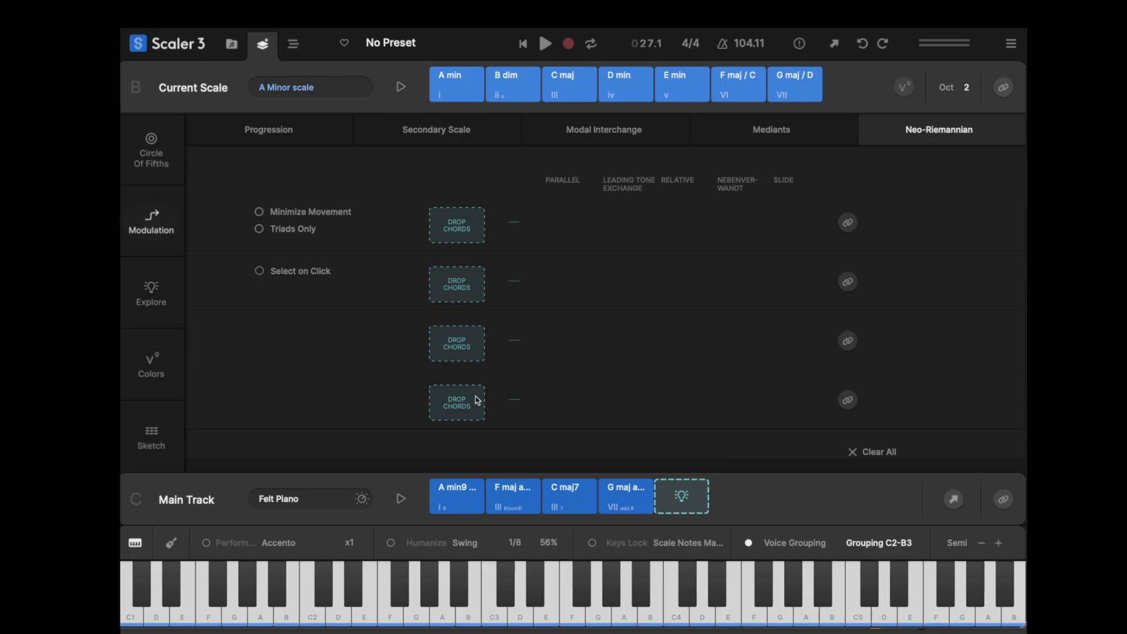
{"action": "left_click", "coordinate": [465, 490]}
{"action": "left_click_drag", "start_coordinate": [463, 498], "coordinate": [457, 226]}
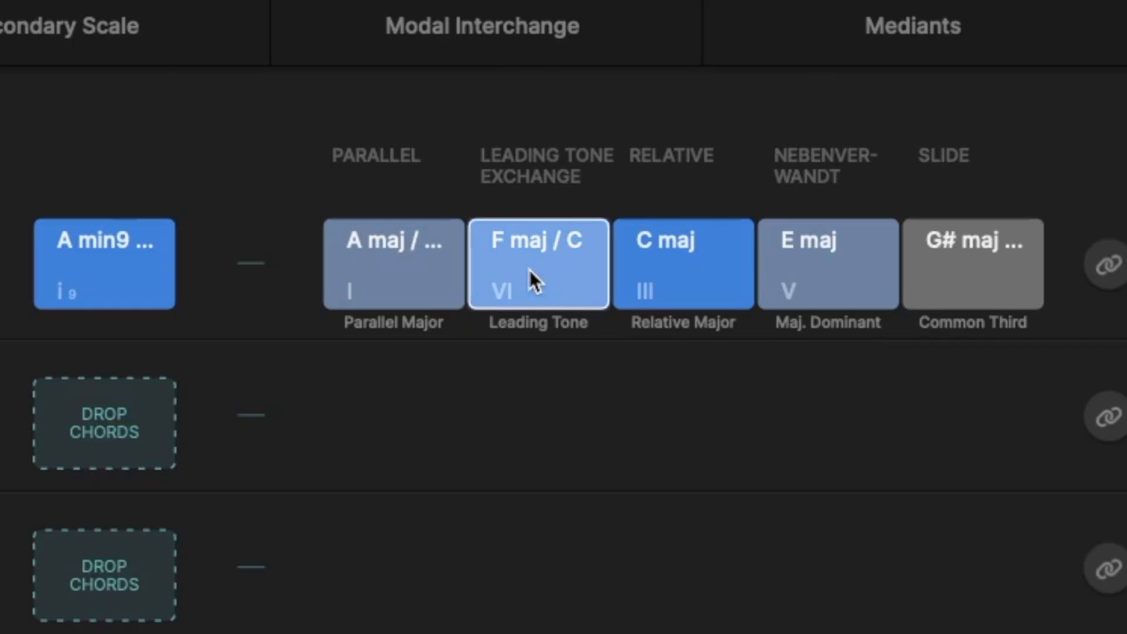
{"action": "left_click", "coordinate": [684, 273]}
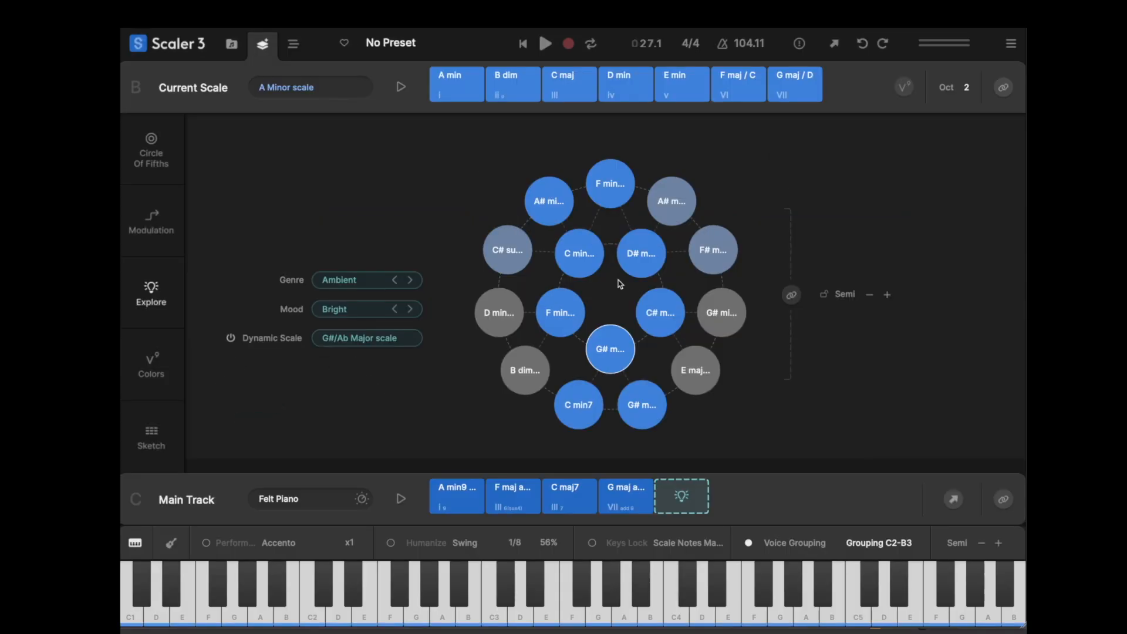
- Audition the C minor chord in the Explore view's chord web and look at the Genre setting
{"action": "left_click", "coordinate": [578, 253]}
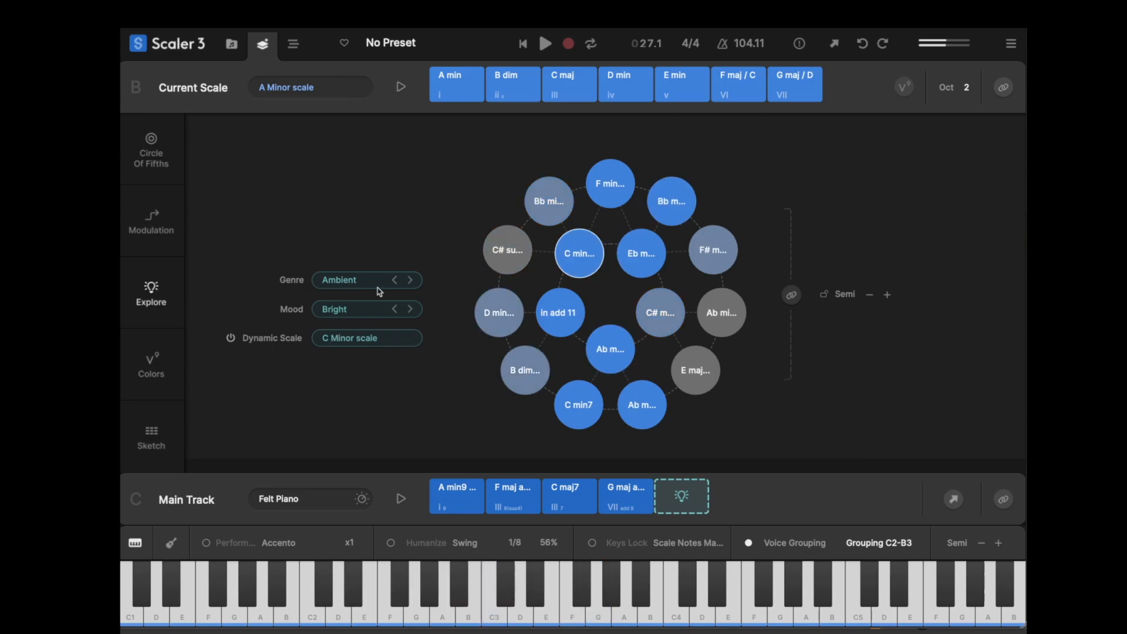
{"action": "left_click", "coordinate": [334, 282]}
- Examine the Extensions options for the first Colors row and audition its 7ths chords from A min7 through E min7
{"action": "left_click", "coordinate": [151, 364]}
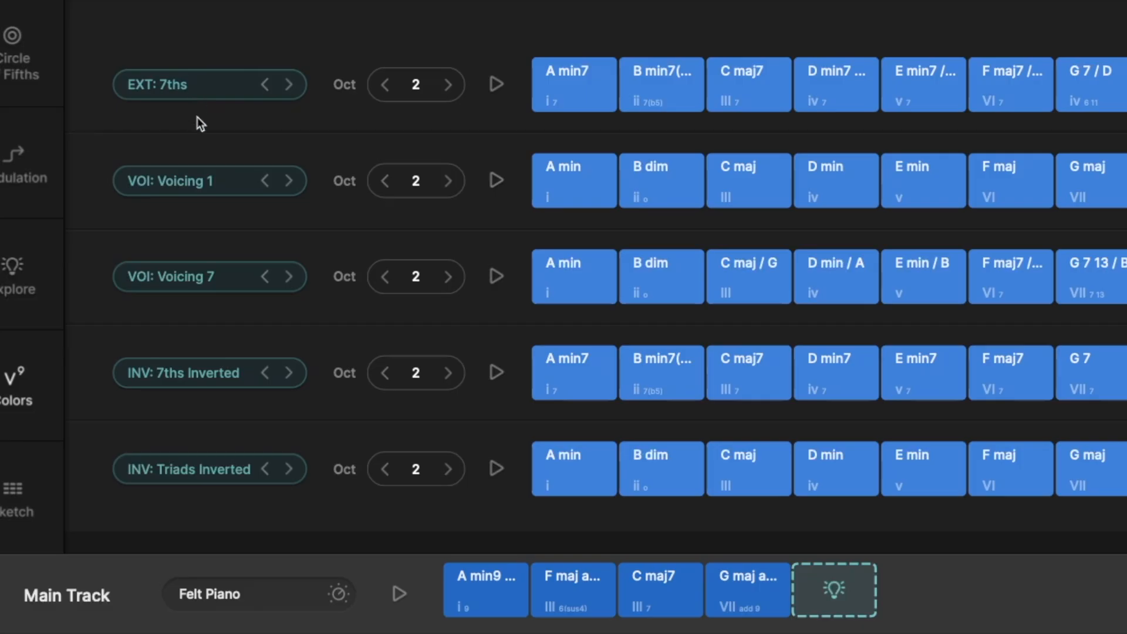
{"action": "left_click", "coordinate": [198, 85]}
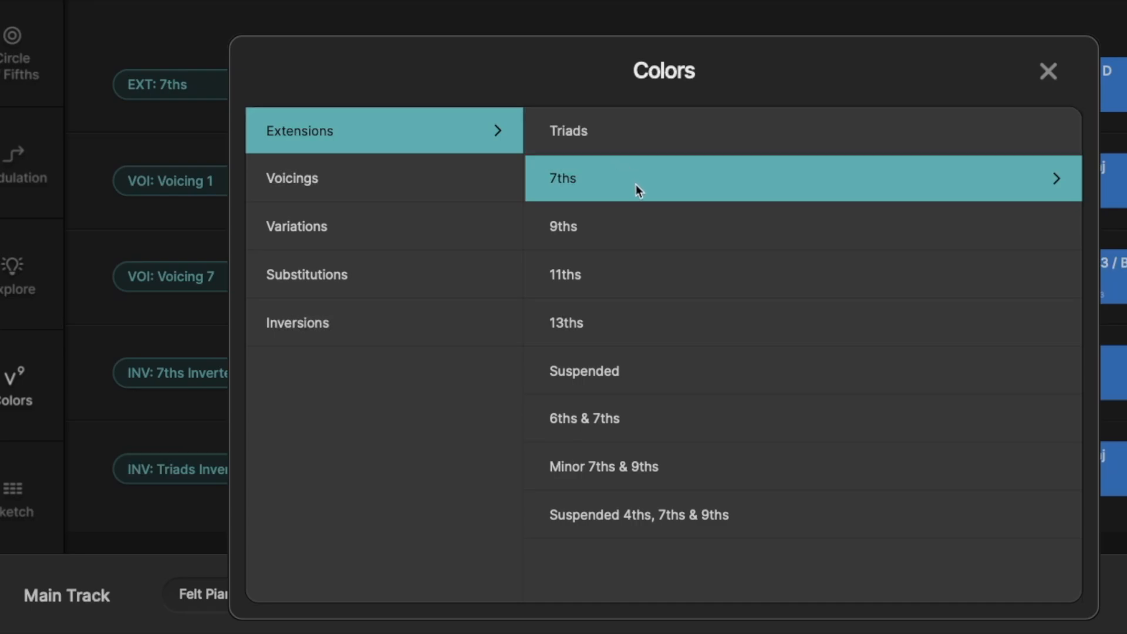
{"action": "left_click", "coordinate": [519, 179]}
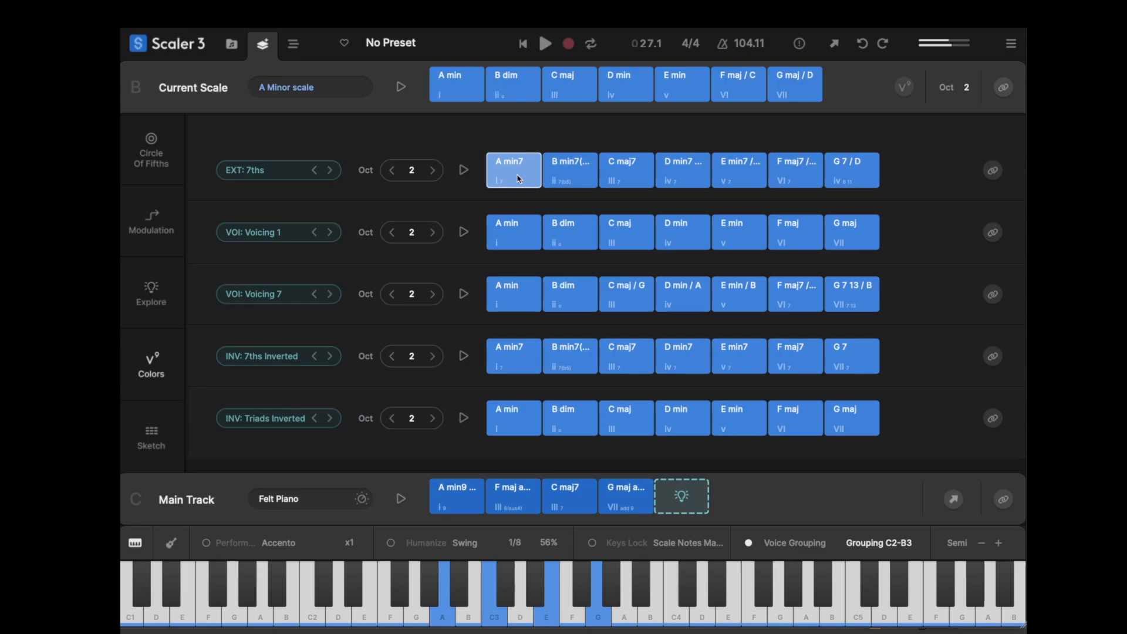
{"action": "left_click", "coordinate": [591, 169]}
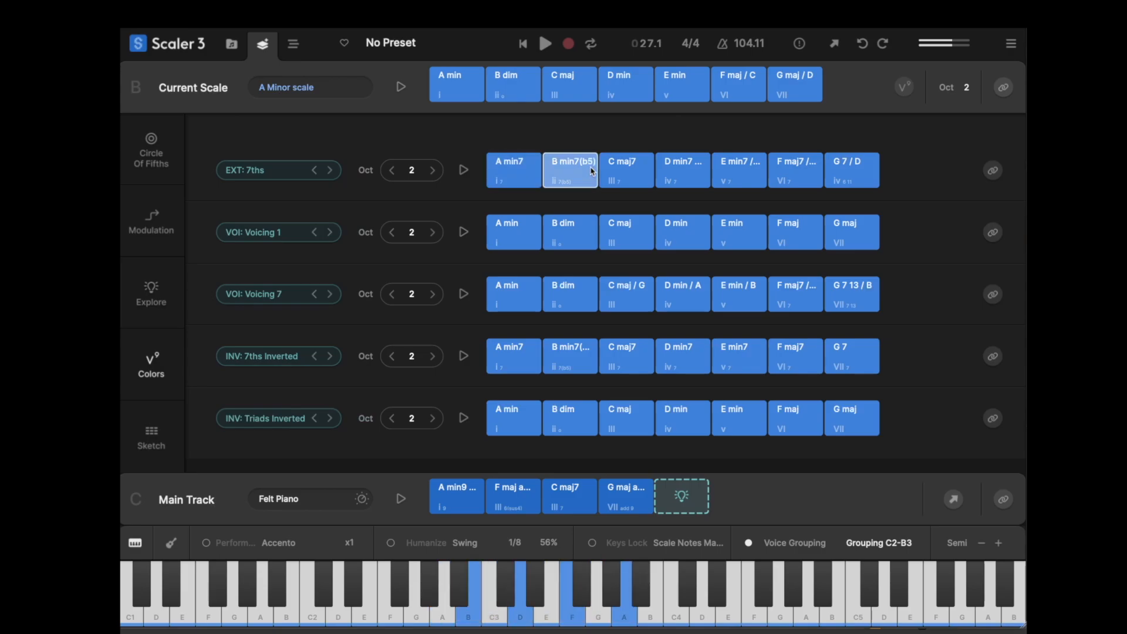
{"action": "left_click", "coordinate": [625, 171]}
{"action": "left_click", "coordinate": [681, 170]}
{"action": "left_click", "coordinate": [737, 170]}
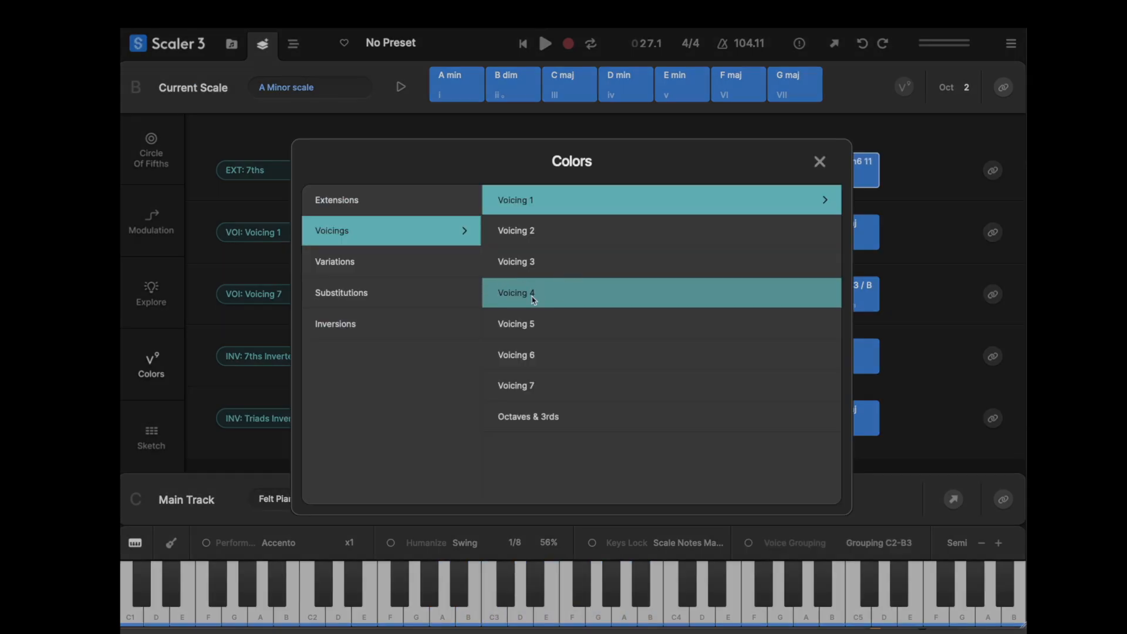
- Set the second Colors row to Voicing 5 and audition its first five chords
{"action": "left_click", "coordinate": [526, 327]}
{"action": "left_click", "coordinate": [518, 235]}
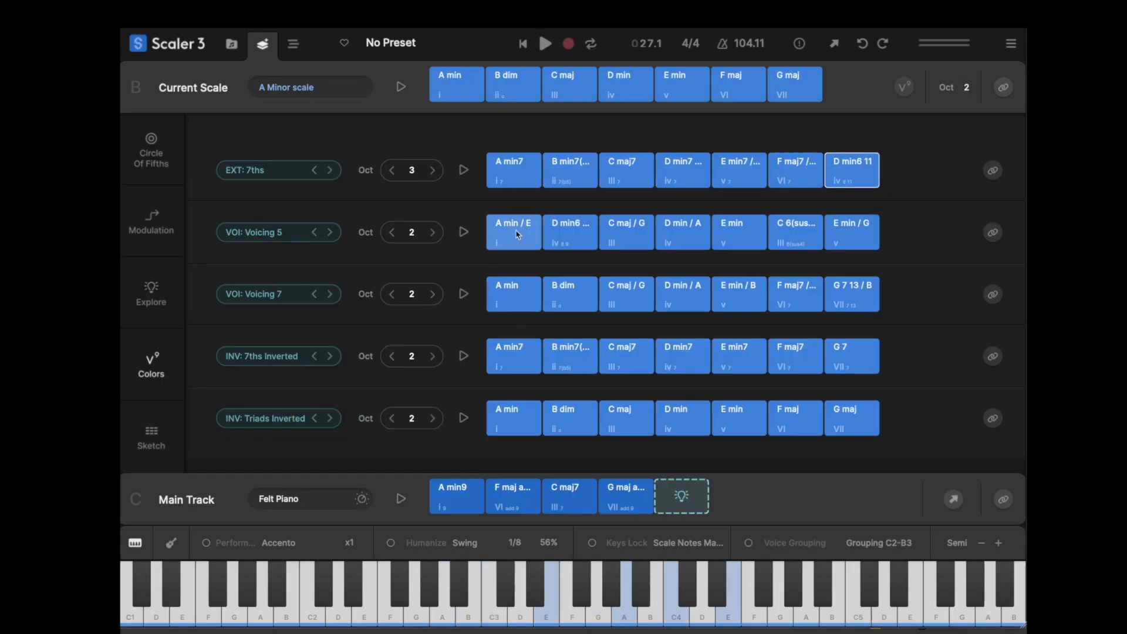
{"action": "left_click", "coordinate": [560, 238]}
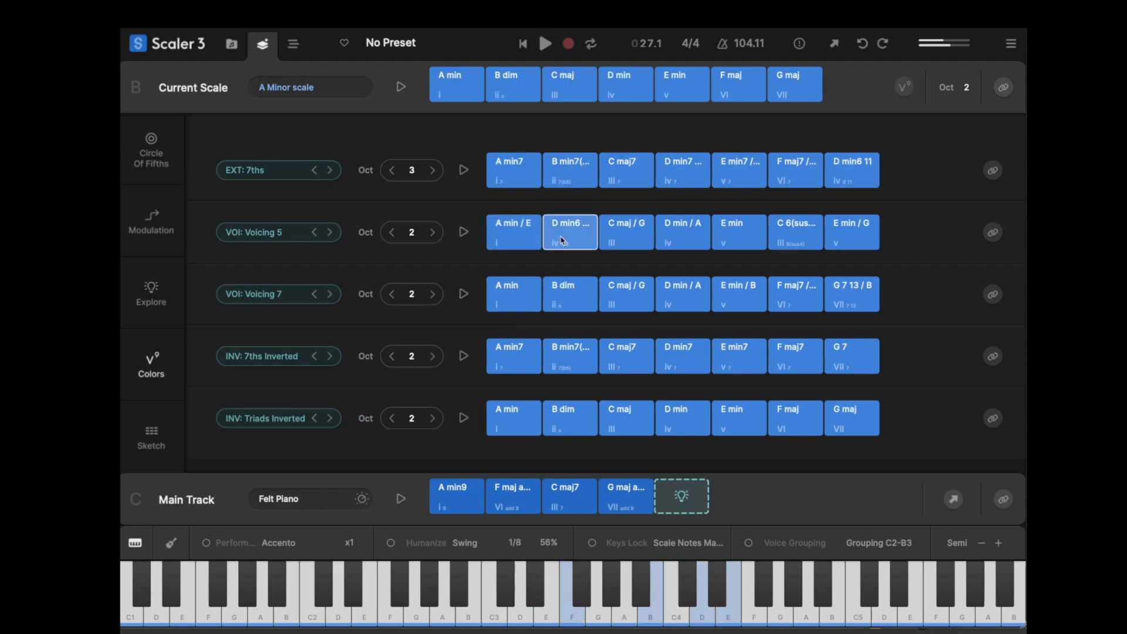
{"action": "left_click", "coordinate": [624, 241]}
{"action": "left_click", "coordinate": [682, 241]}
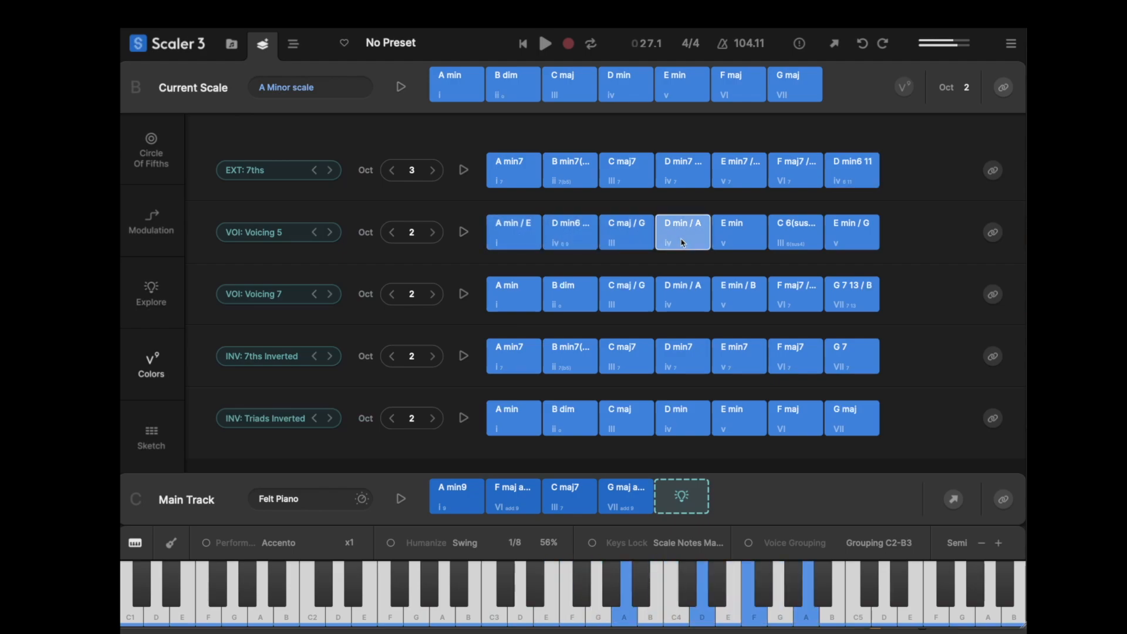
{"action": "left_click", "coordinate": [741, 237]}
- Add the A min / E chord from the Voicing 5 row to the end of the Main Track
{"action": "left_click", "coordinate": [526, 224]}
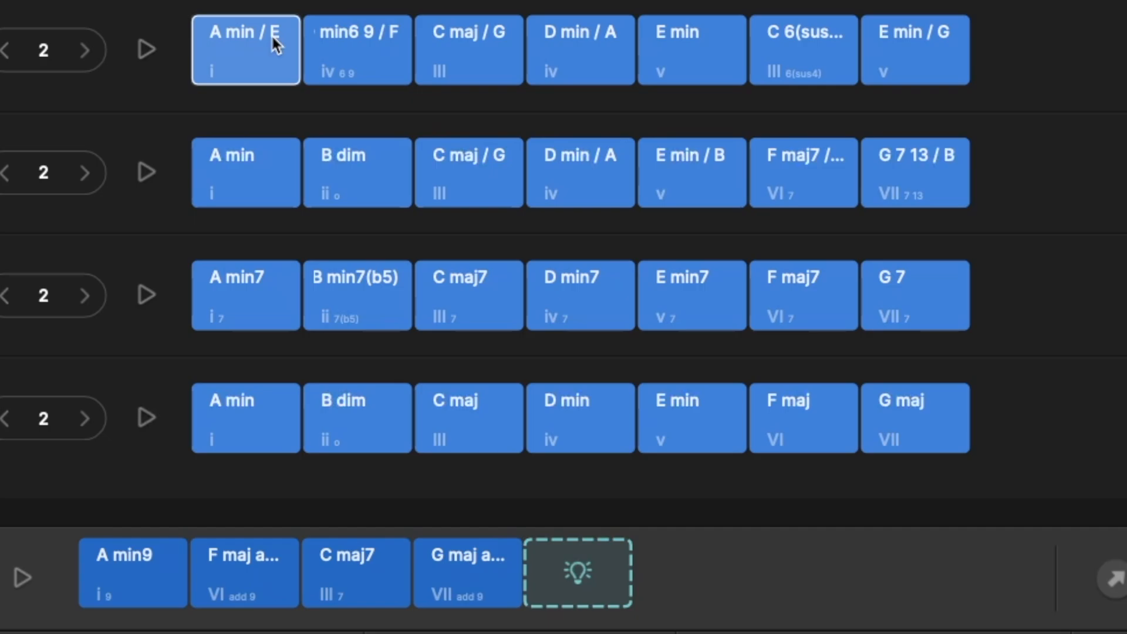
{"action": "left_click_drag", "start_coordinate": [236, 32], "coordinate": [579, 543]}
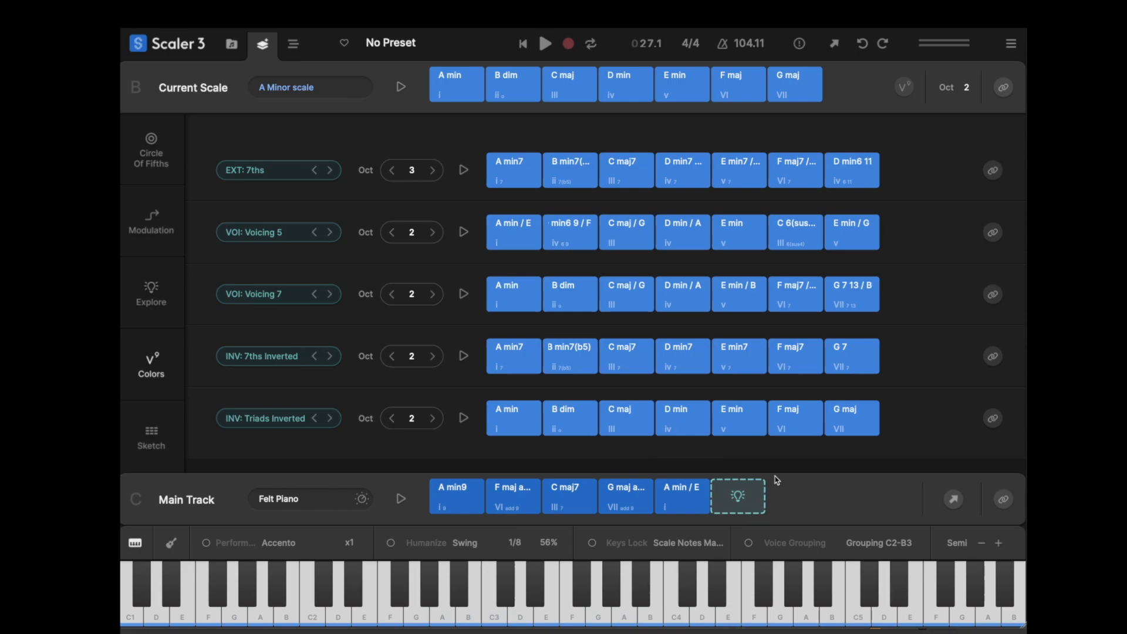
- Audition the last two Main Track chords and remove the A min / E chord from the track
{"action": "left_click", "coordinate": [602, 498]}
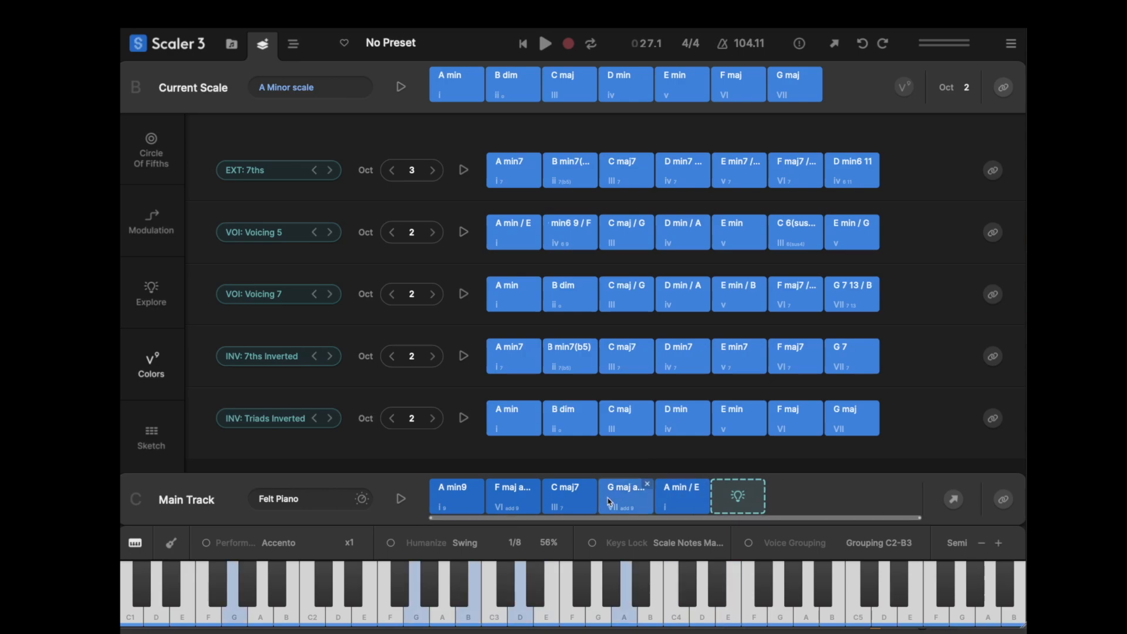
{"action": "left_click", "coordinate": [671, 508]}
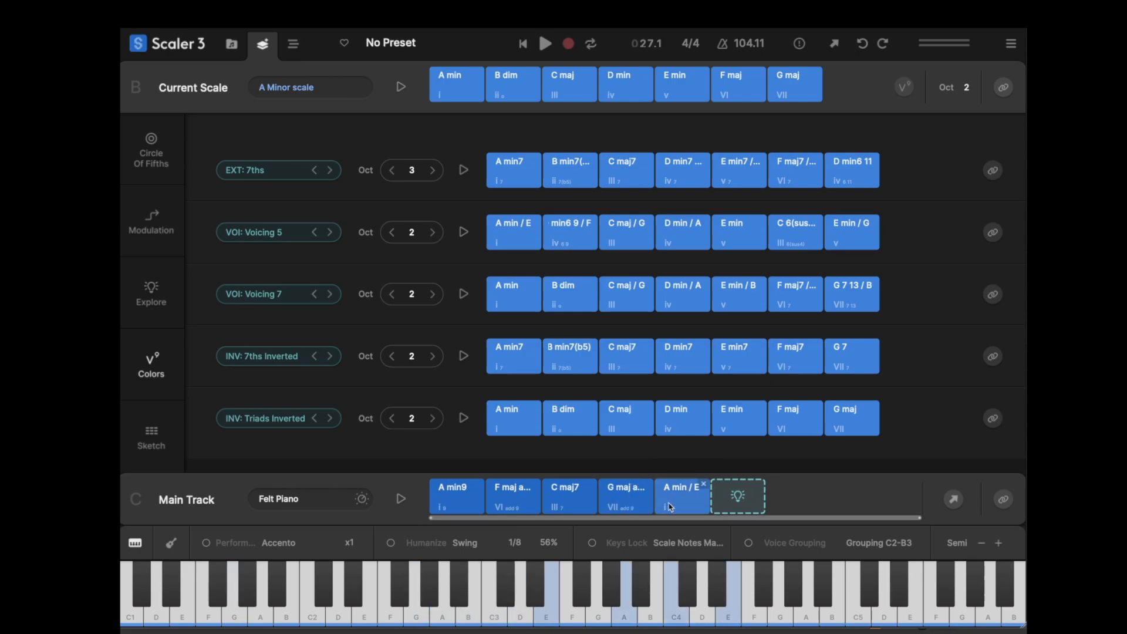
{"action": "left_click", "coordinate": [703, 485]}
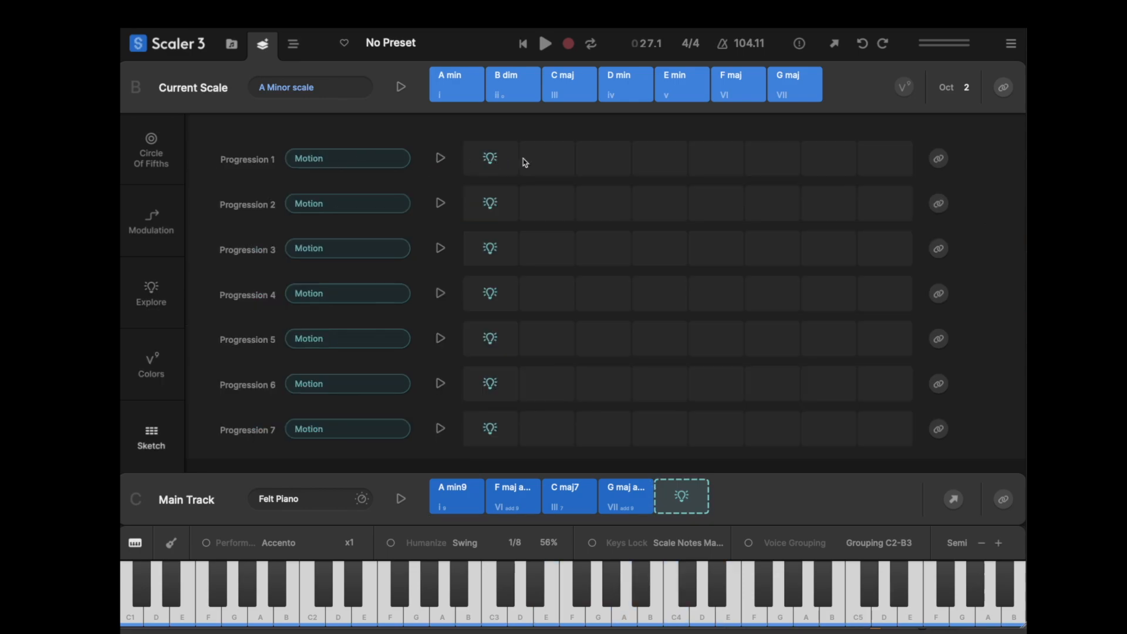
- Fill Sketch's Progression 1 row with suggested chords and audition them from E min7 through C maj
{"action": "left_click", "coordinate": [492, 159]}
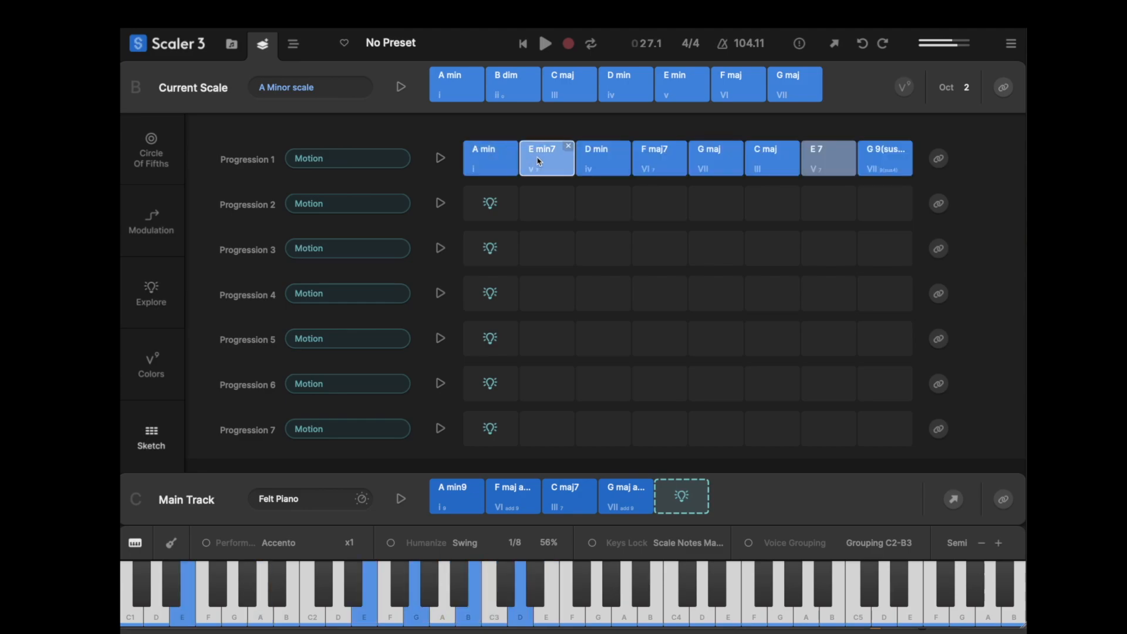
{"action": "left_click", "coordinate": [579, 163]}
{"action": "left_click", "coordinate": [657, 165]}
{"action": "left_click", "coordinate": [714, 165]}
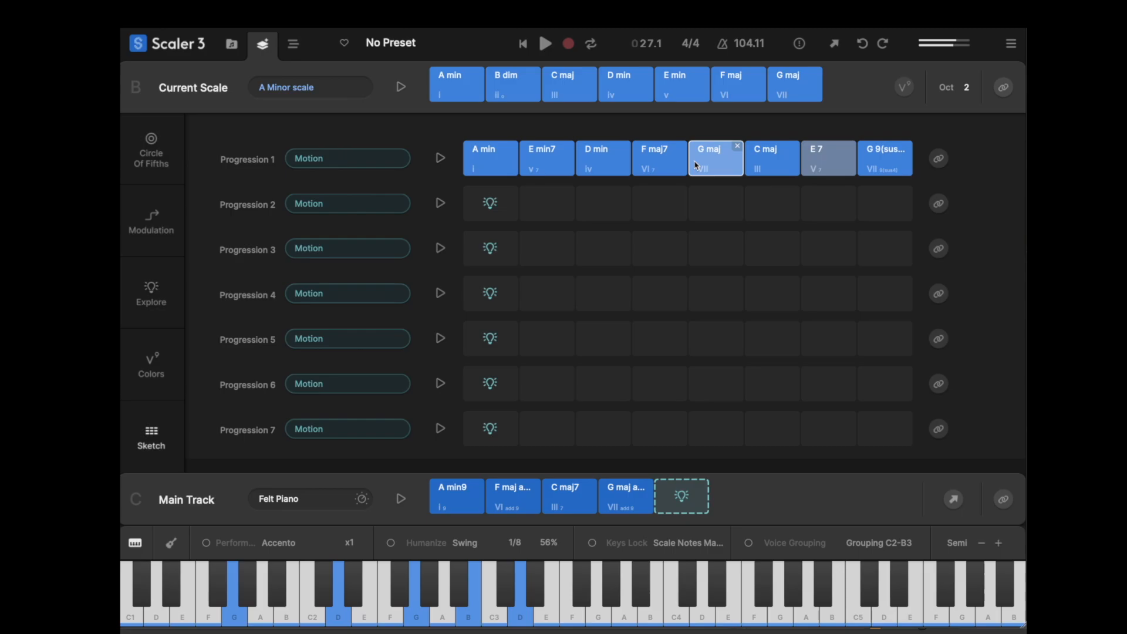
{"action": "left_click", "coordinate": [755, 167]}
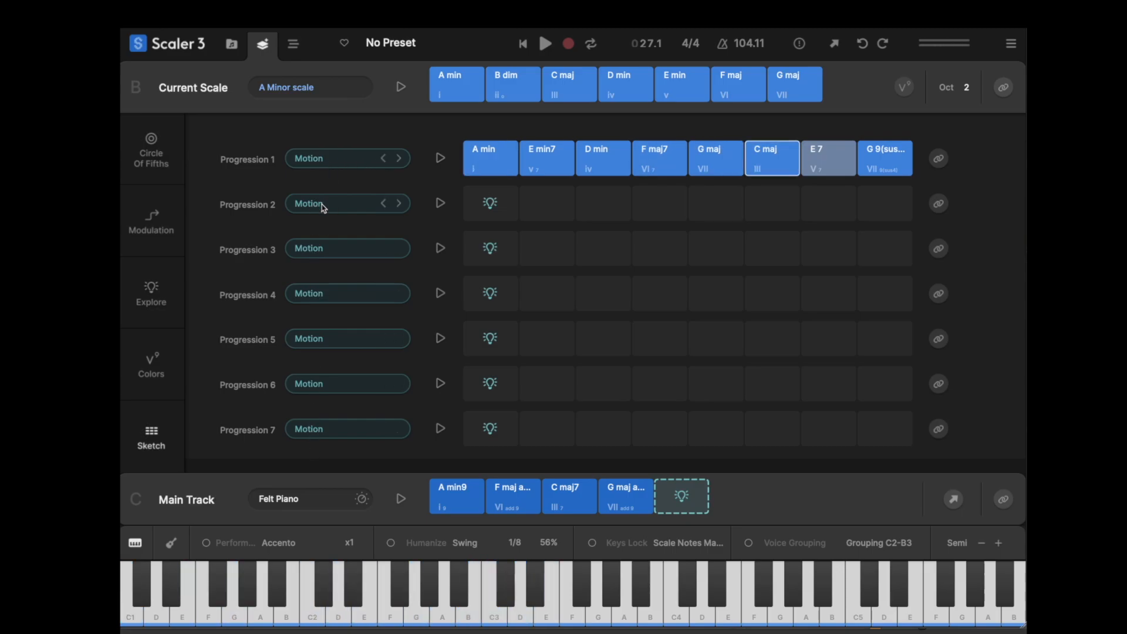
{"action": "left_click", "coordinate": [391, 206]}
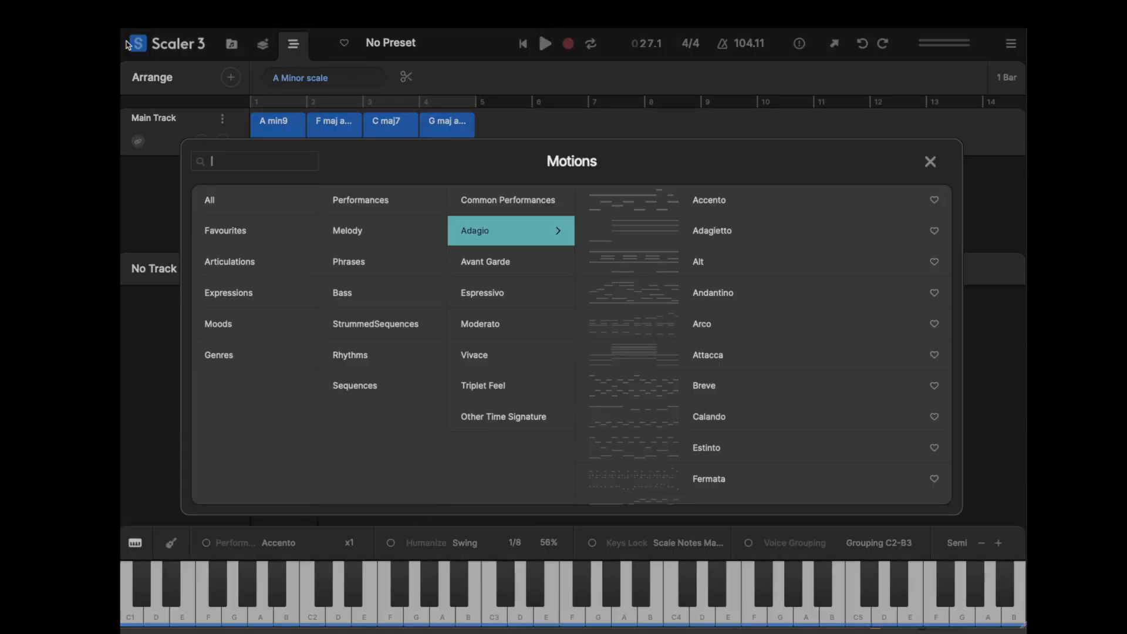
- Audition Melodic Bass motions, including numbers 3 and 7, and add Melodic Bass 3 to the arrangement's bass track
{"action": "left_click", "coordinate": [369, 293]}
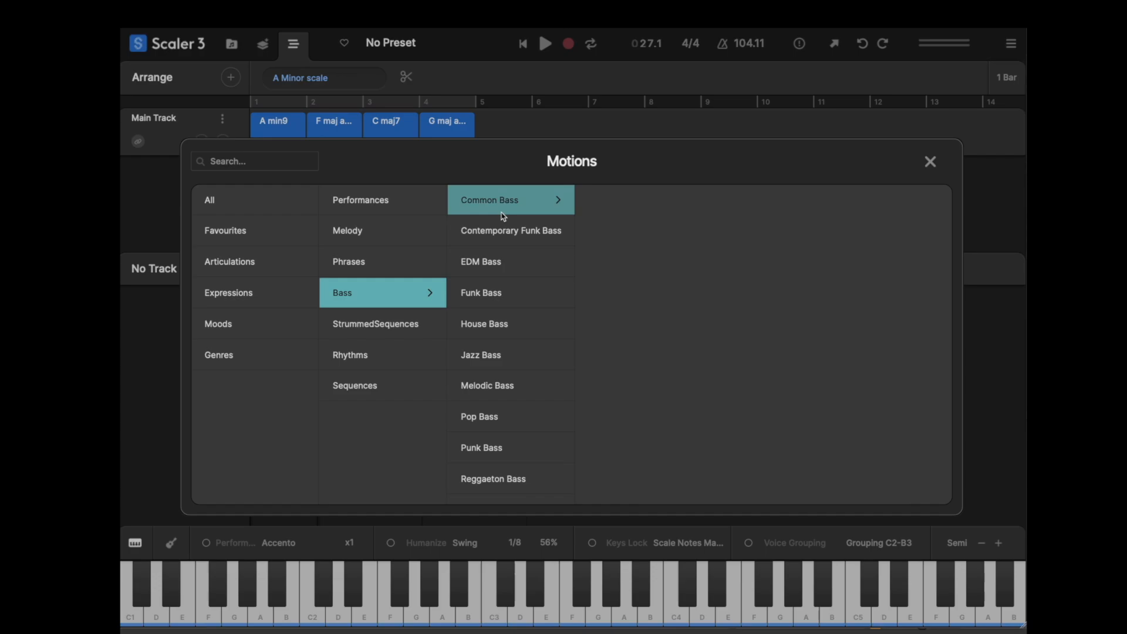
{"action": "left_click", "coordinate": [496, 201]}
{"action": "left_click", "coordinate": [541, 379]}
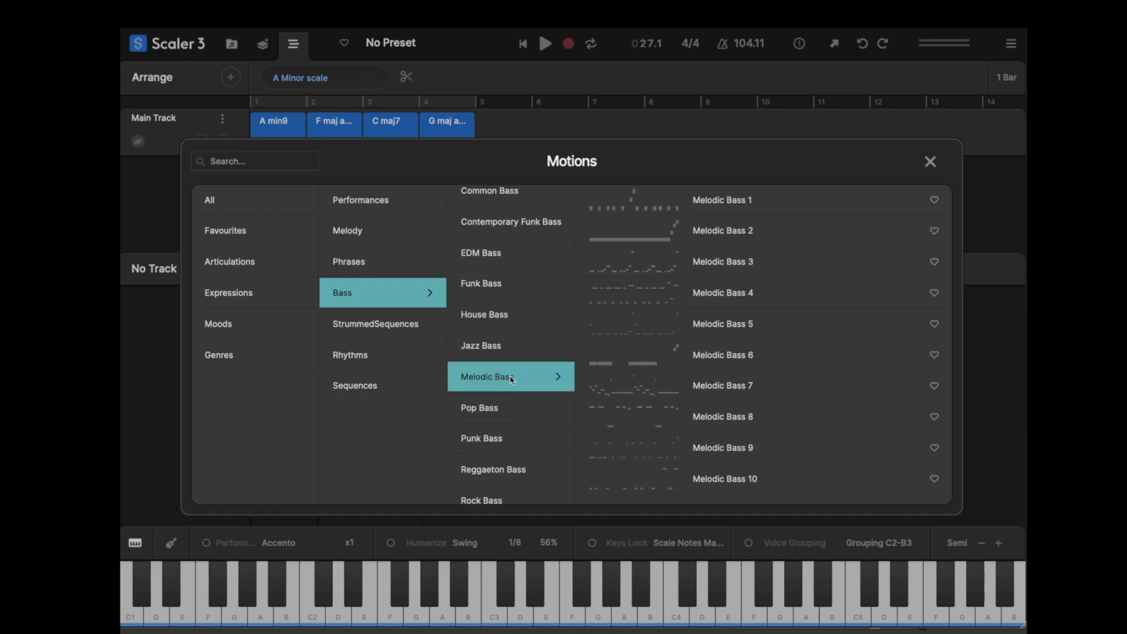
{"action": "left_click", "coordinate": [618, 204]}
{"action": "left_click", "coordinate": [617, 274]}
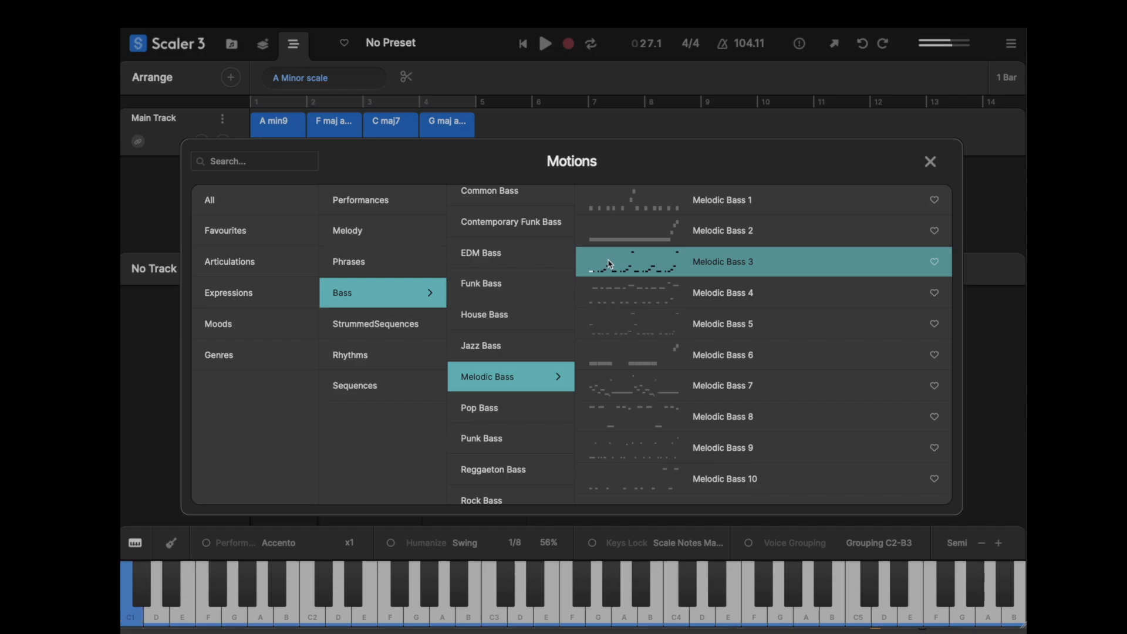
{"action": "left_click", "coordinate": [616, 326]}
{"action": "left_click", "coordinate": [616, 384]}
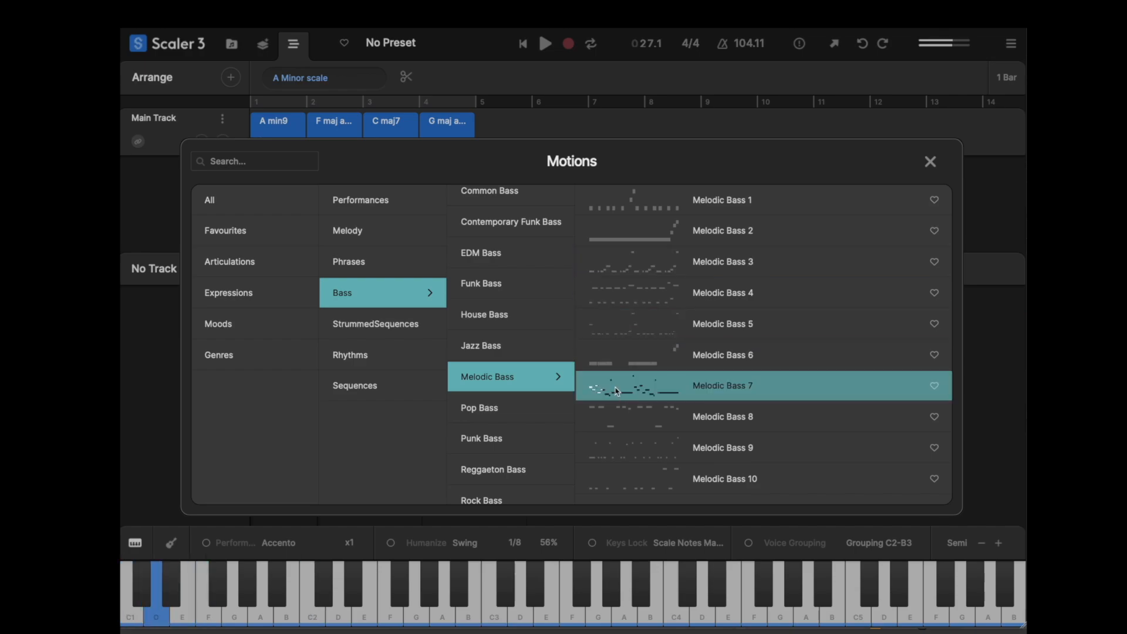
{"action": "left_click", "coordinate": [635, 267]}
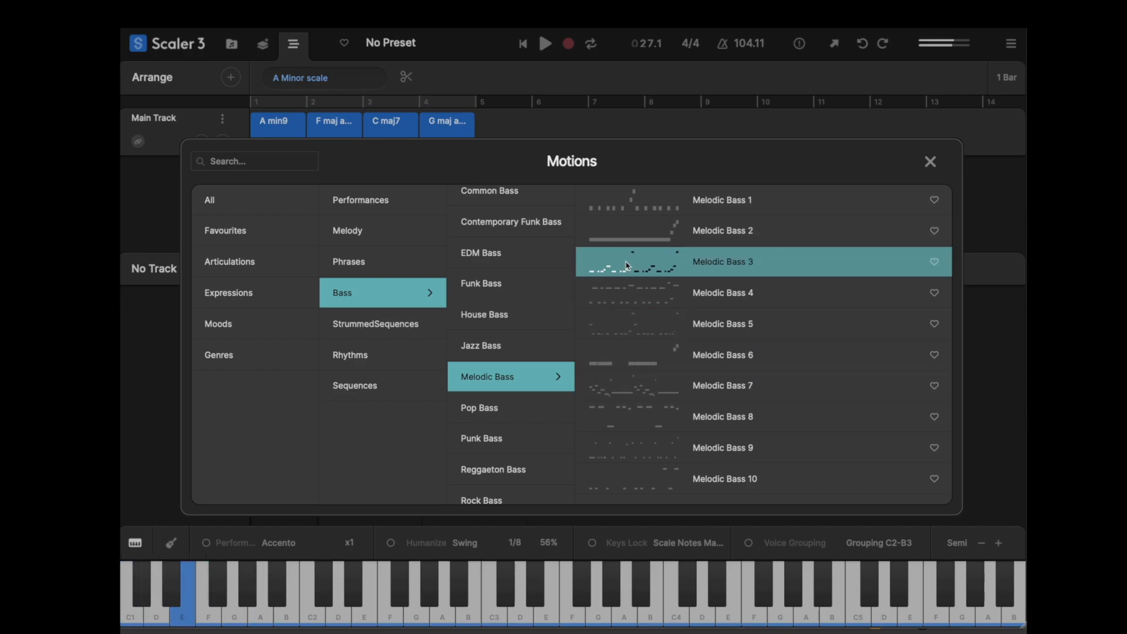
{"action": "double_click", "coordinate": [657, 263]}
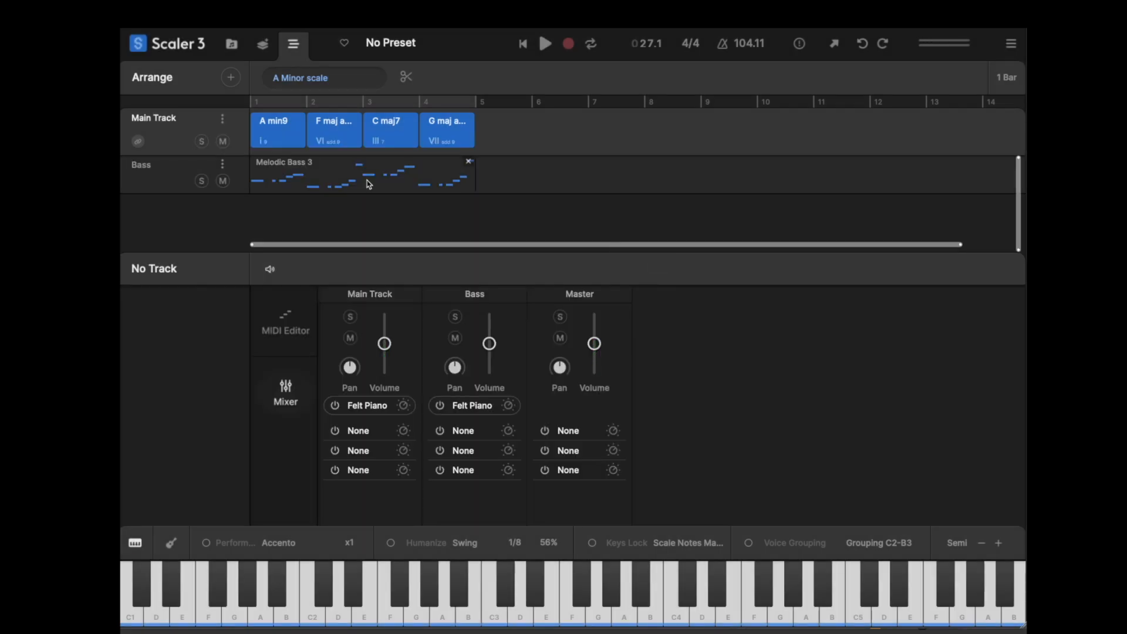
- Open the Melodic Bass 3 clip in the MIDI Editor and split its first note in bar 1
{"action": "left_click", "coordinate": [280, 130]}
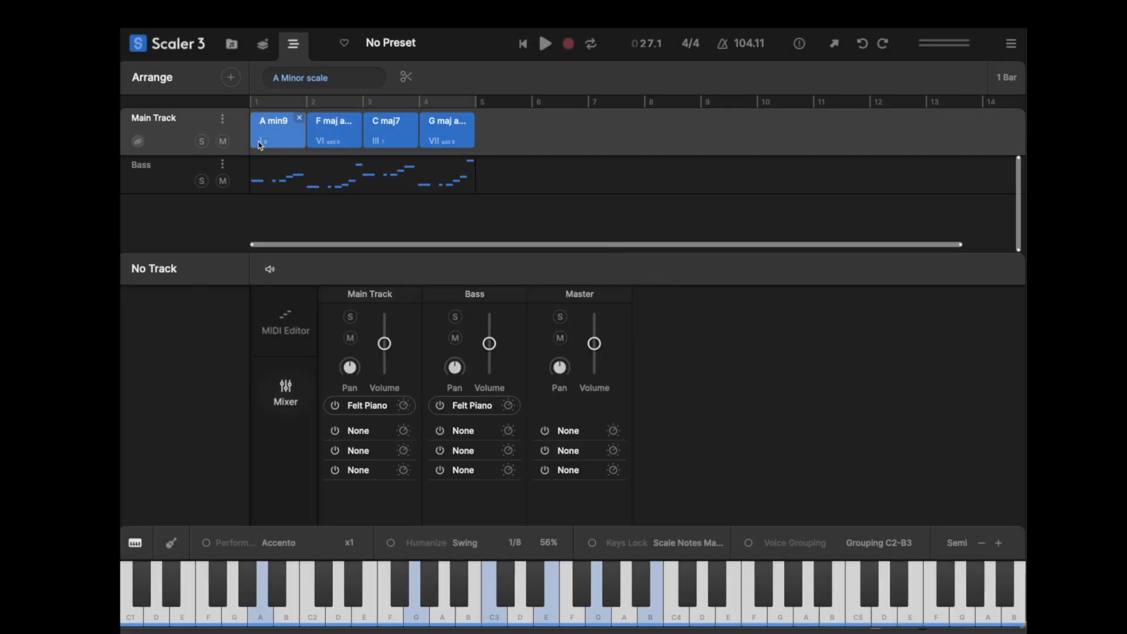
{"action": "left_click", "coordinate": [254, 187]}
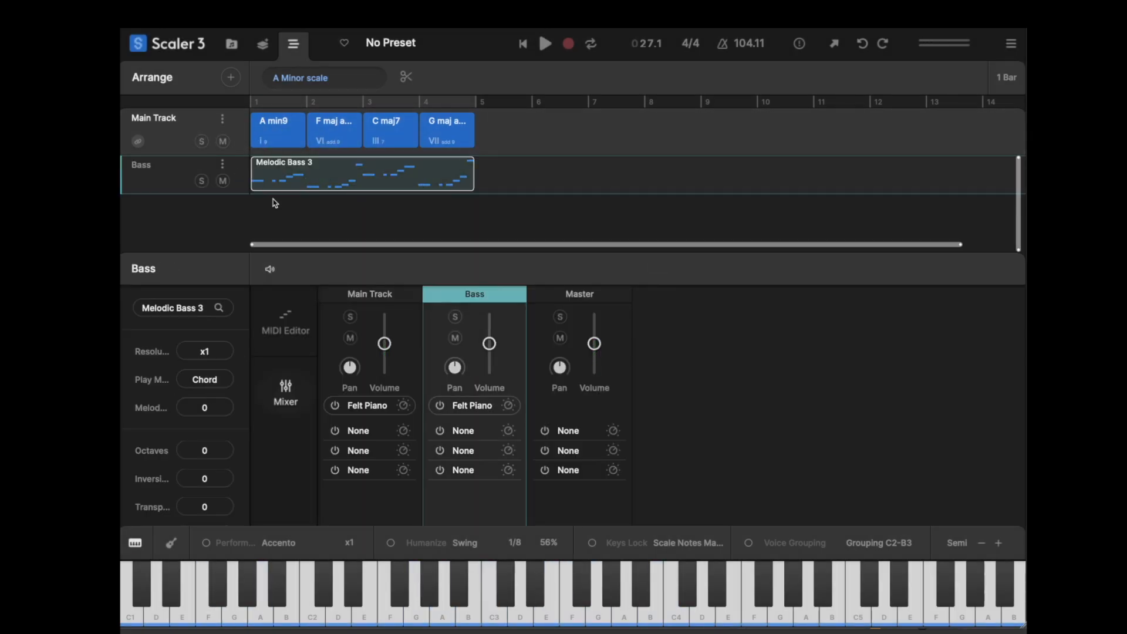
{"action": "left_click", "coordinate": [285, 323]}
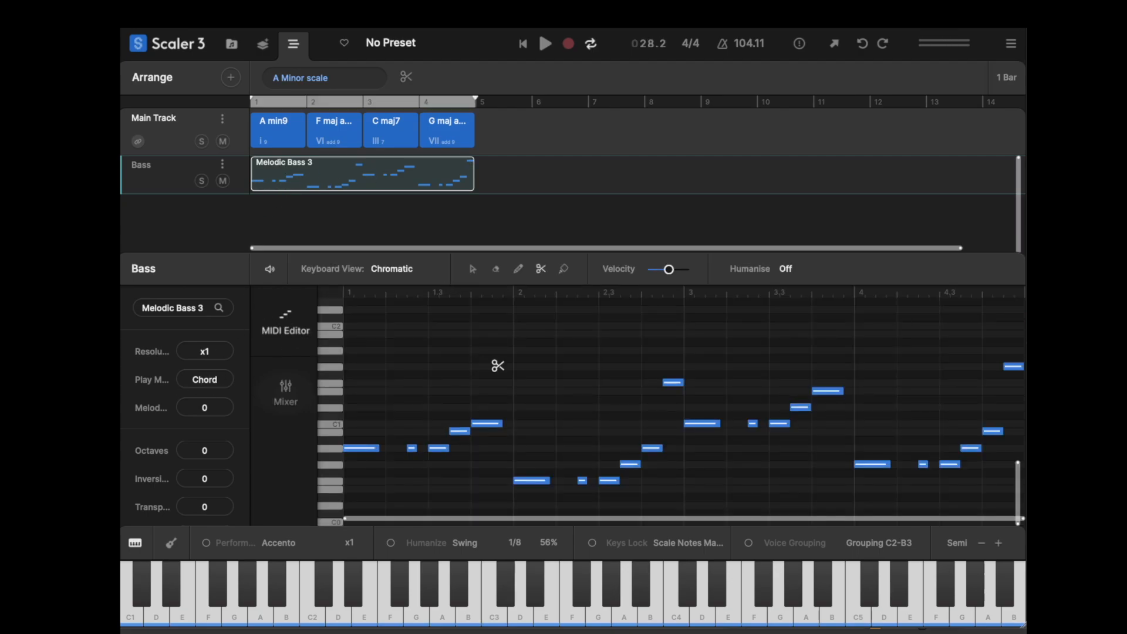
{"action": "left_click", "coordinate": [358, 448]}
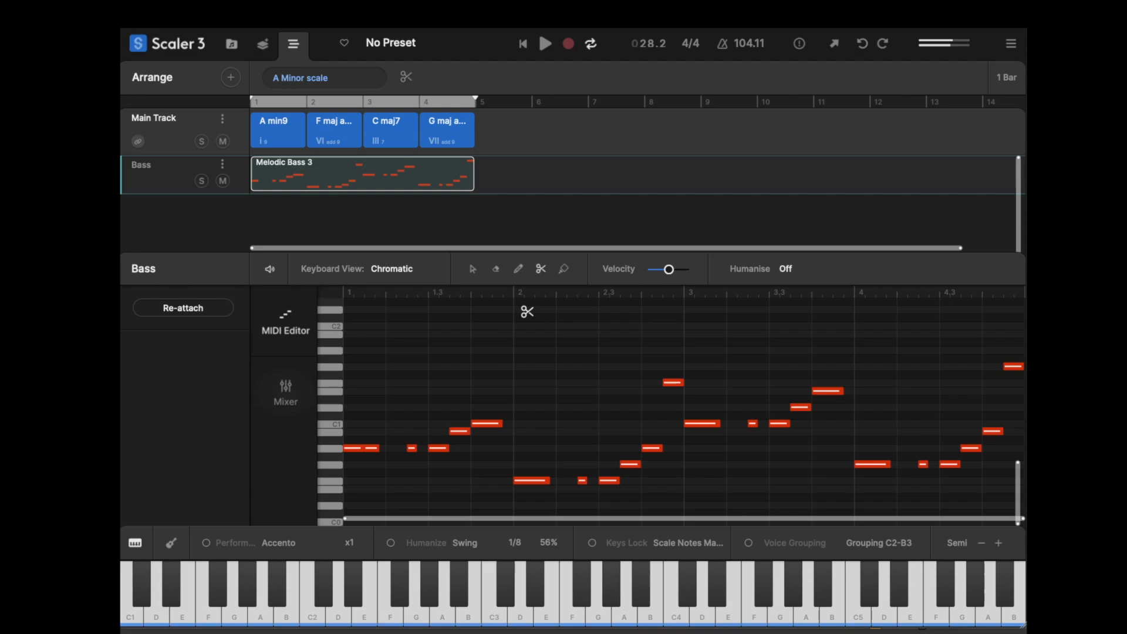
- Try drawing extra notes in bar 2 of the bass clip with the pencil tool
{"action": "left_click", "coordinate": [496, 269]}
{"action": "left_click", "coordinate": [474, 268]}
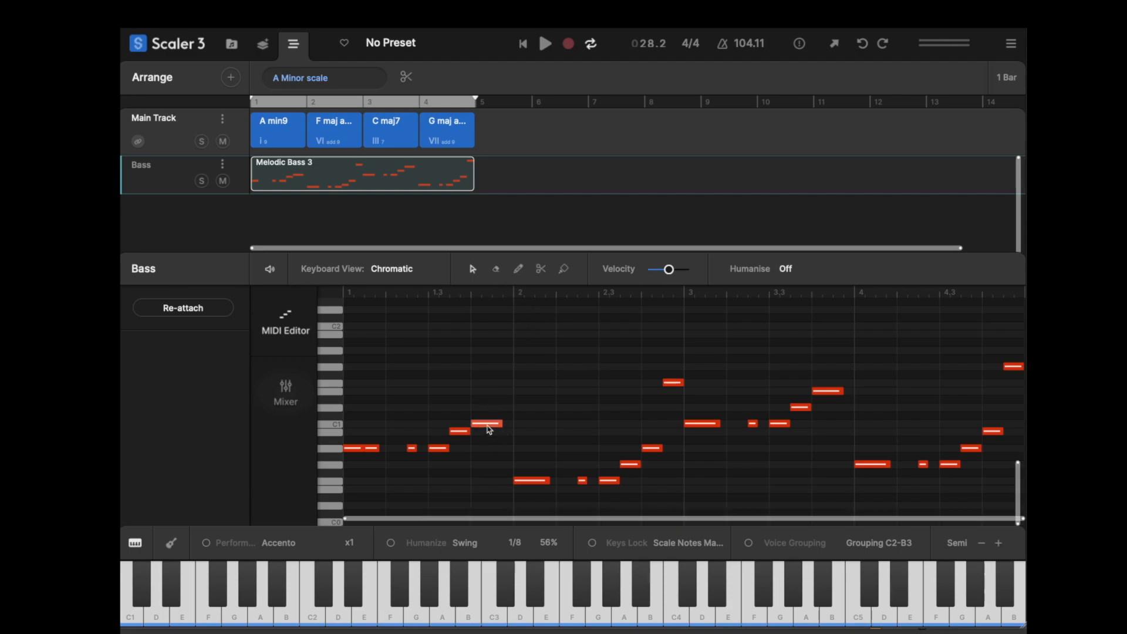
{"action": "mouse_move", "coordinate": [488, 425]}
{"action": "left_mouse_down"}
{"action": "mouse_move", "coordinate": [487, 384]}
{"action": "mouse_move", "coordinate": [488, 424]}
{"action": "left_mouse_up"}
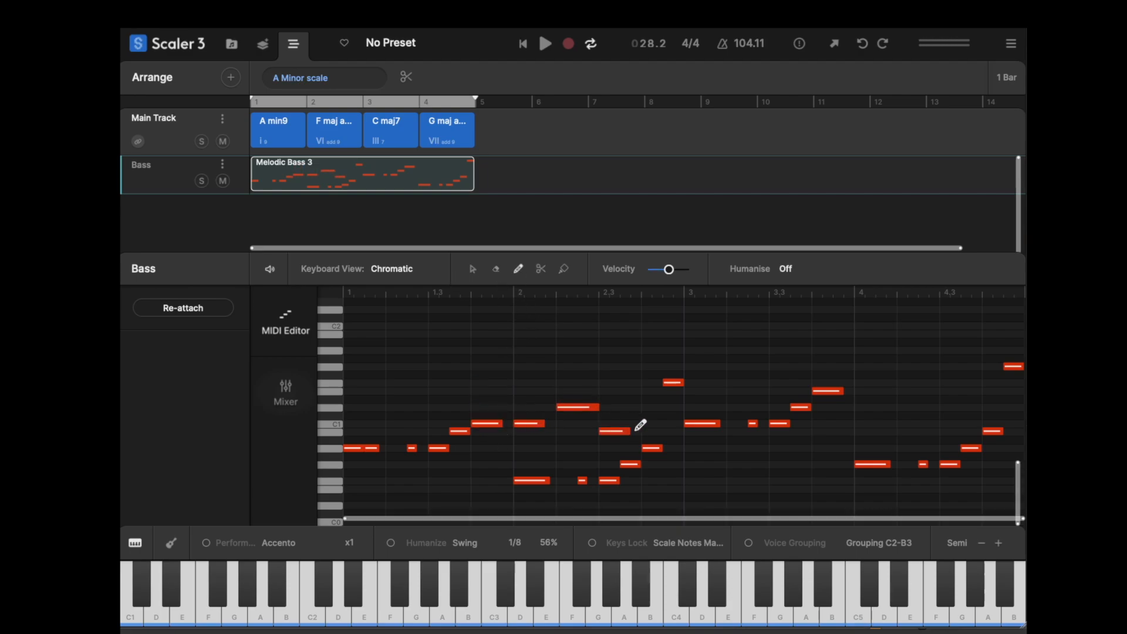
{"action": "left_click_drag", "start_coordinate": [661, 421], "coordinate": [489, 471]}
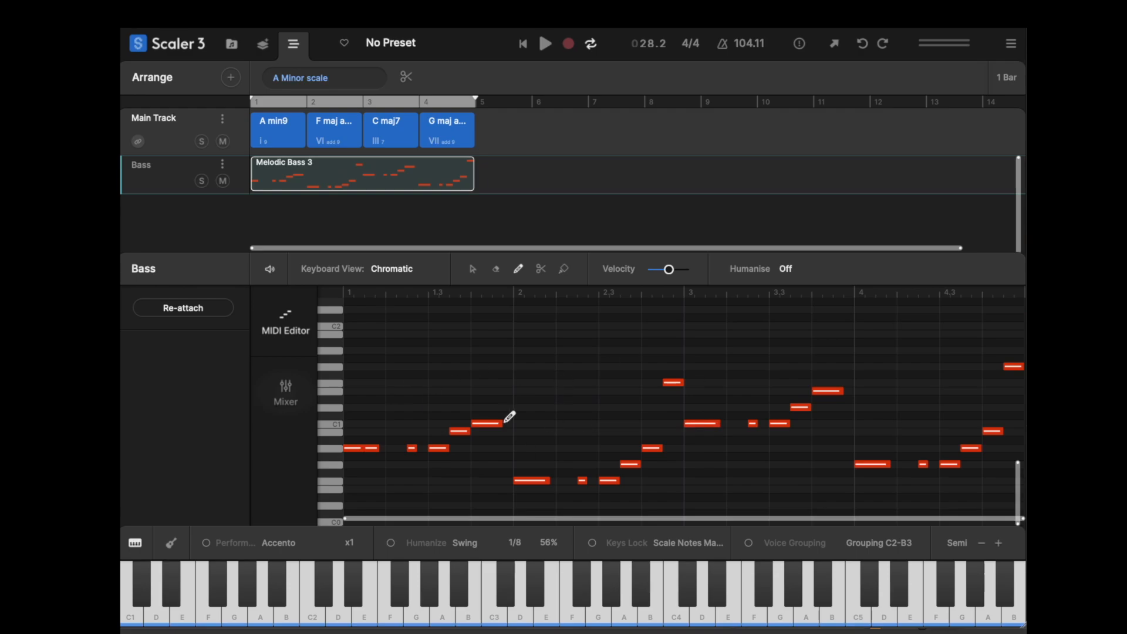
{"action": "key", "text": "space"}
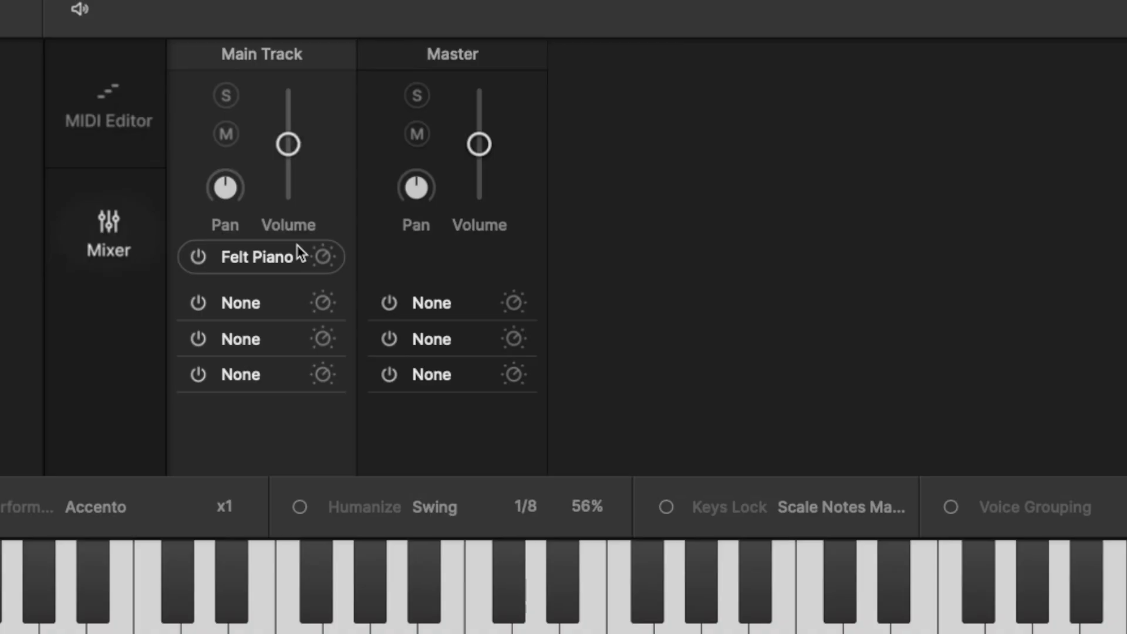
- Browse the instrument plugins for the Main Track, including the internal Piano, Synth and Hybrid sounds, and close the list
{"action": "left_click", "coordinate": [247, 258]}
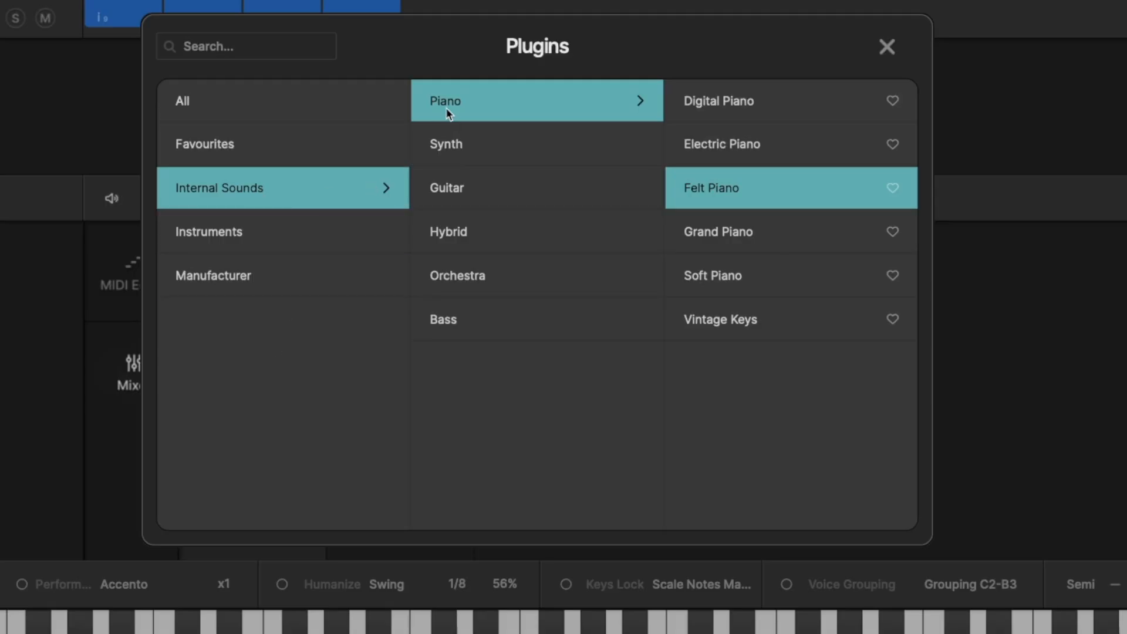
{"action": "left_click", "coordinate": [448, 146]}
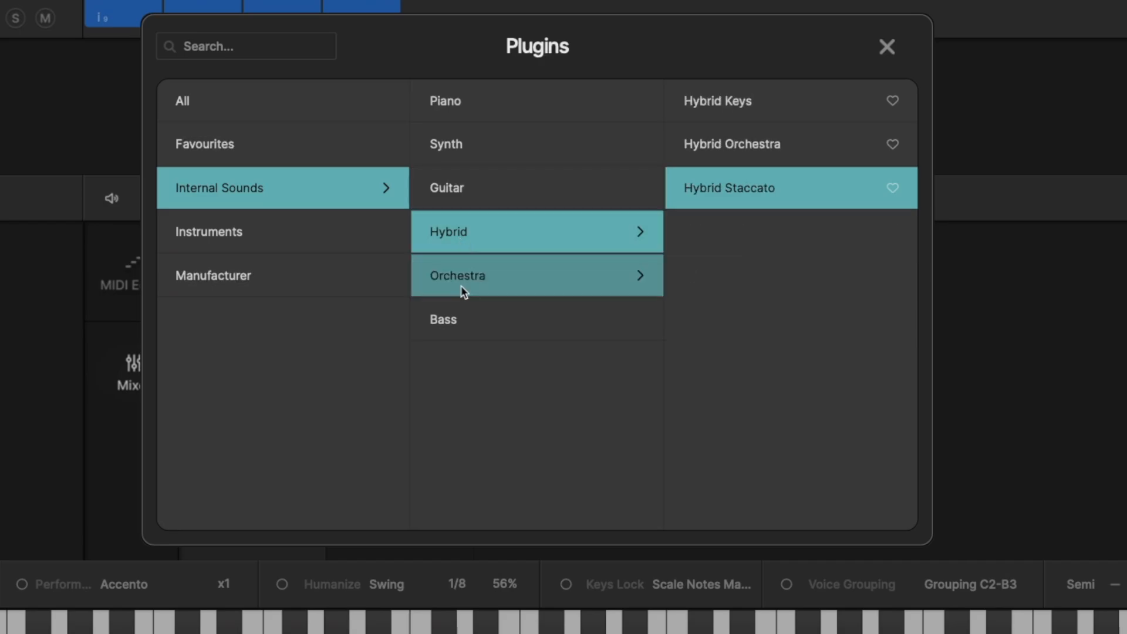
{"action": "mouse_move", "coordinate": [466, 340]}
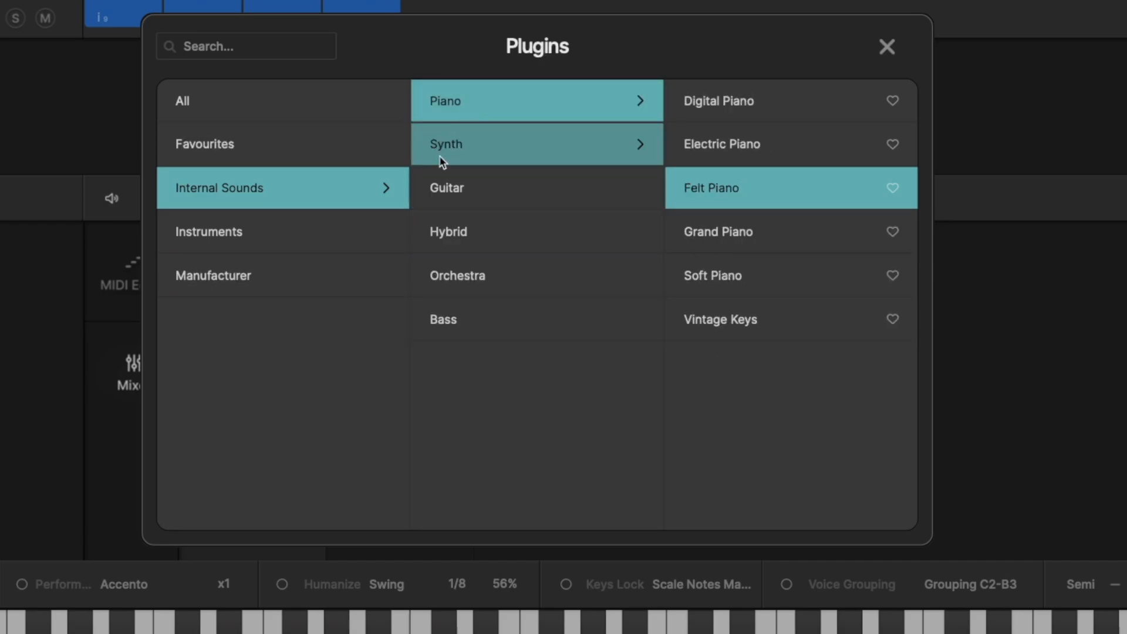
{"action": "left_click", "coordinate": [243, 238]}
{"action": "left_click_drag", "start_coordinate": [908, 88], "coordinate": [887, 47]}
{"action": "left_click", "coordinate": [887, 47]}
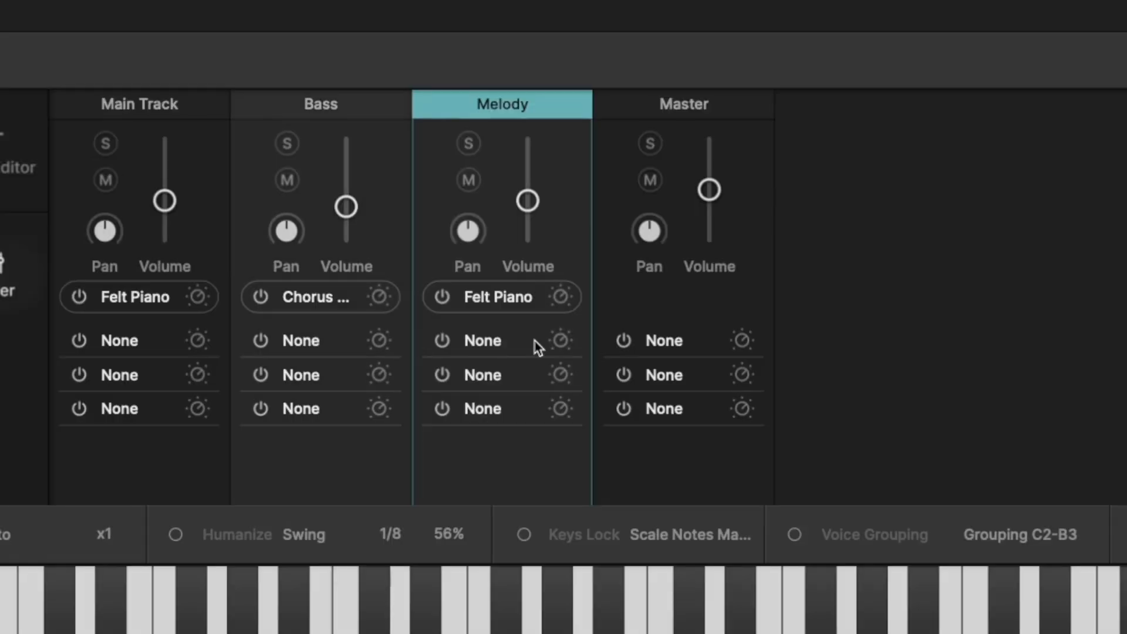
- Open the audio effects list for the Melody track's first effect slot
{"action": "left_click", "coordinate": [492, 345]}
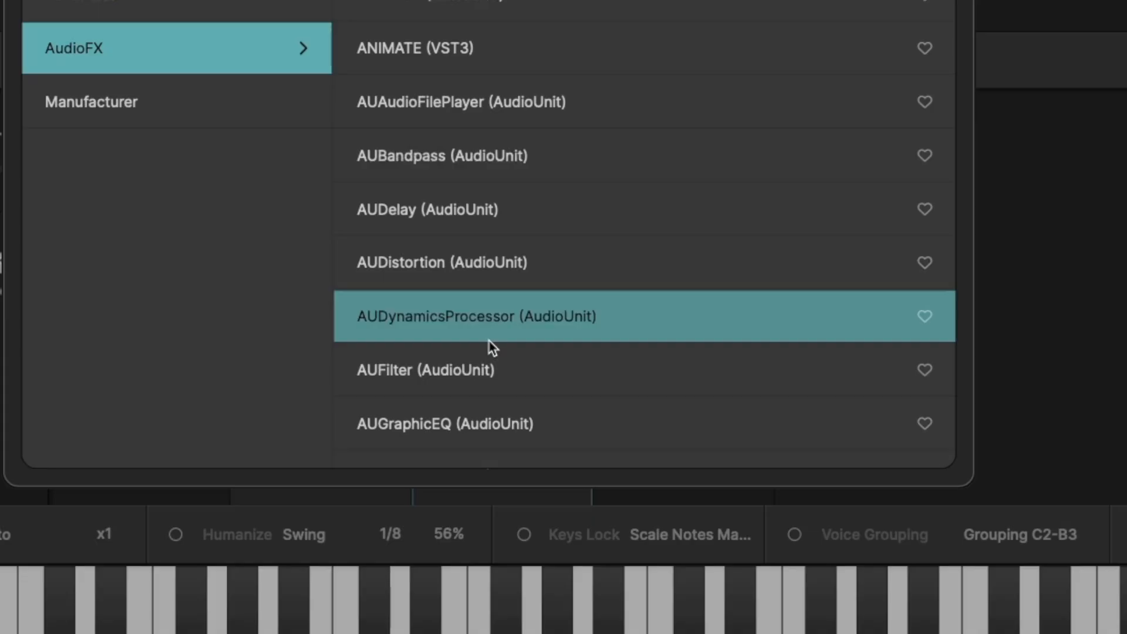